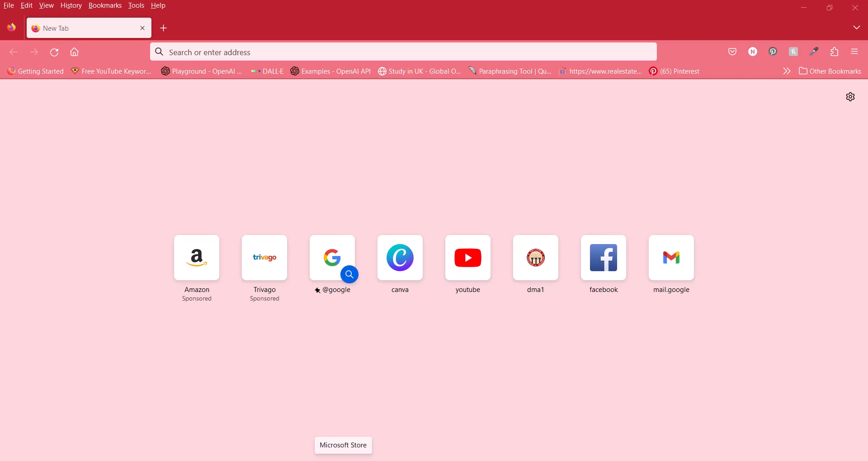
Step: Open Google from the shortcut tile on the Firefox New Tab page
left_click(318, 290)
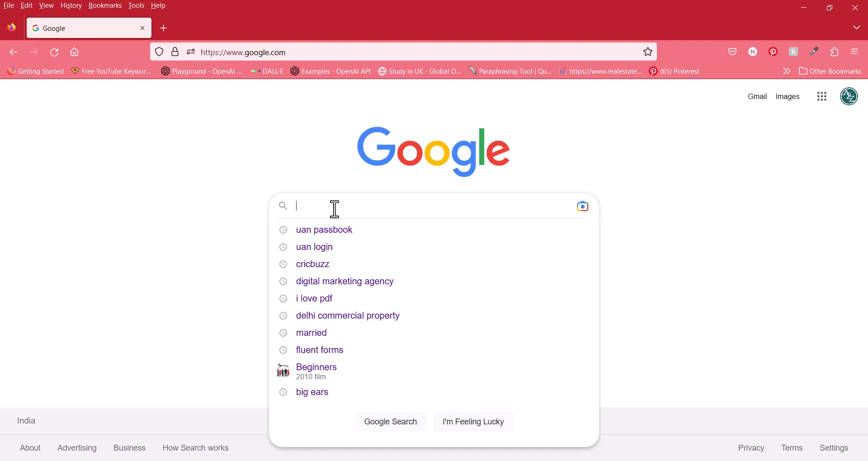
Step: Search Google for 'photoscape'
type("h")
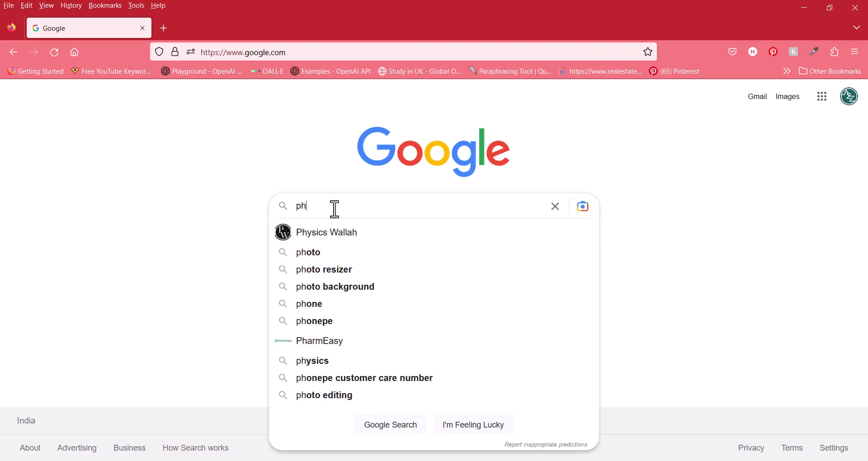
key("BackSpace")
type("hotoscape")
key("Return")
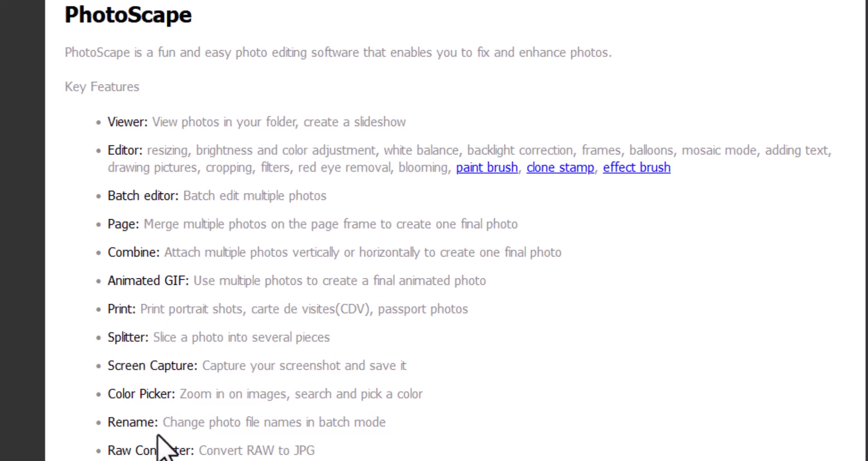
Step: Scroll down to the downloads and open the PhotoScape 3.4 download page
scroll(231, 407, "down", 5)
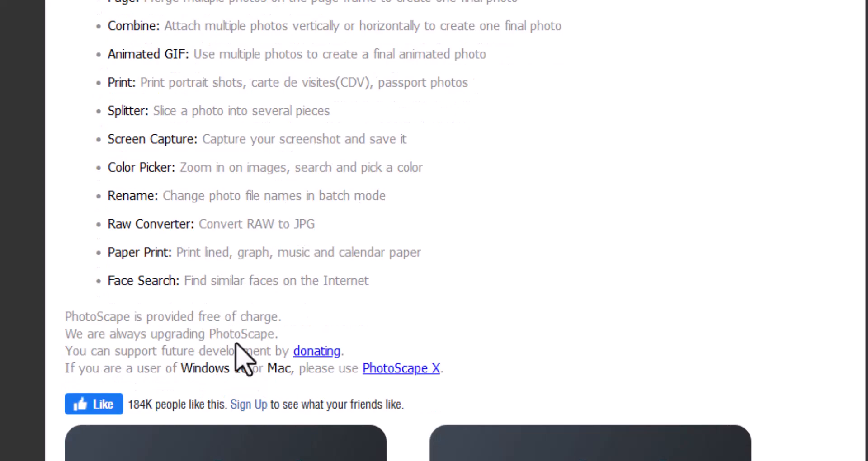
scroll(244, 355, "down", 5)
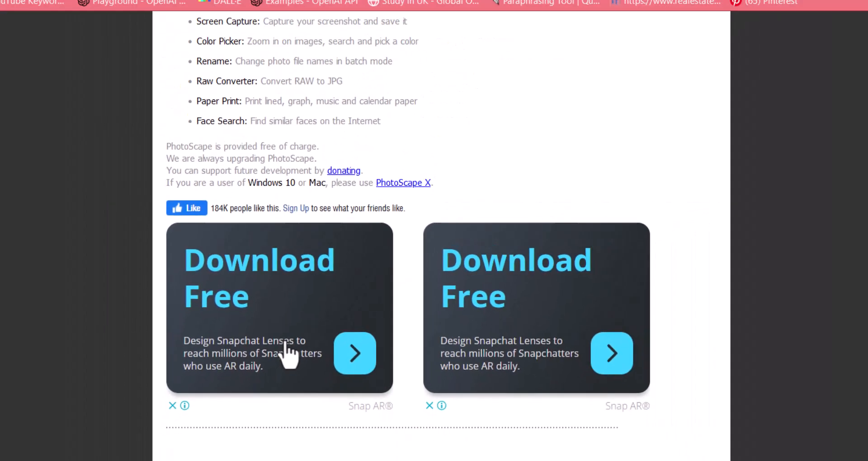
scroll(288, 322, "down", 2)
scroll(407, 328, "down", 10)
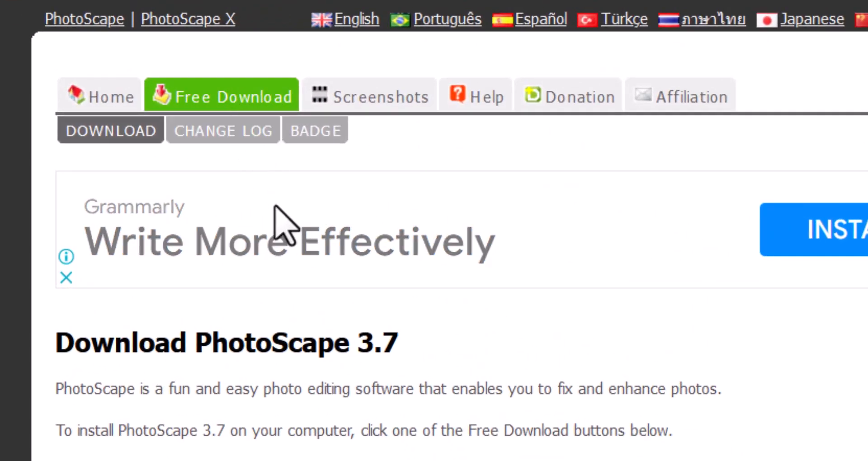
scroll(281, 253, "down", 8)
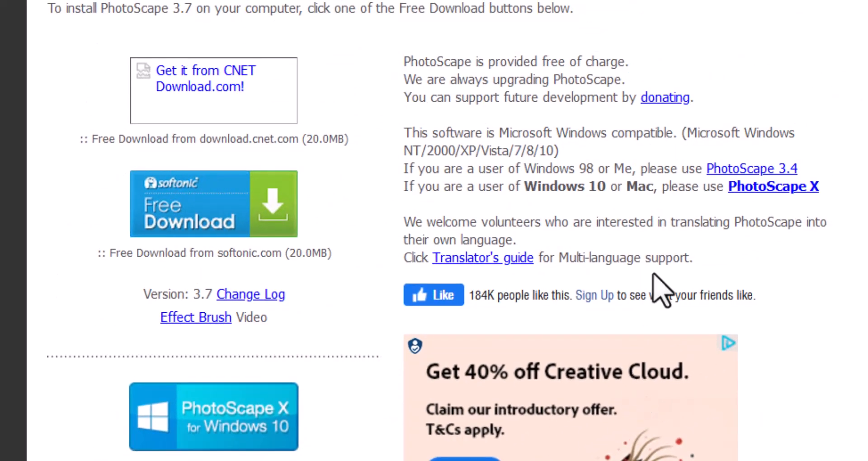
left_click(749, 169)
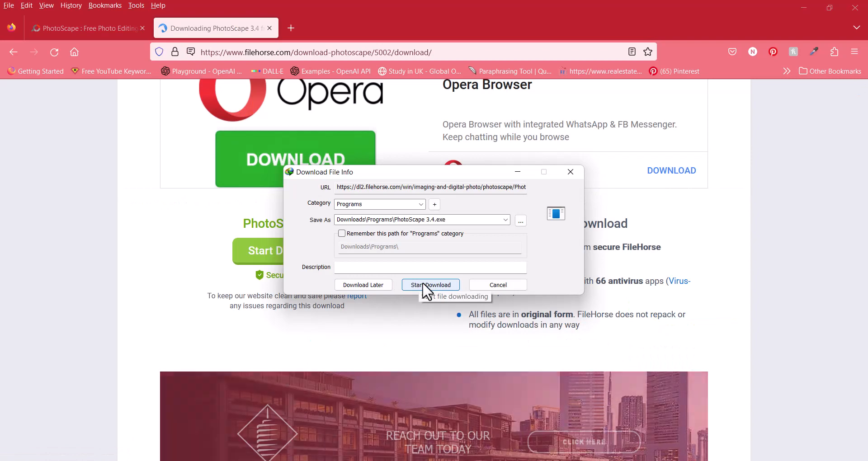
Step: Start downloading the PhotoScape 3.4 installer
left_click(423, 284)
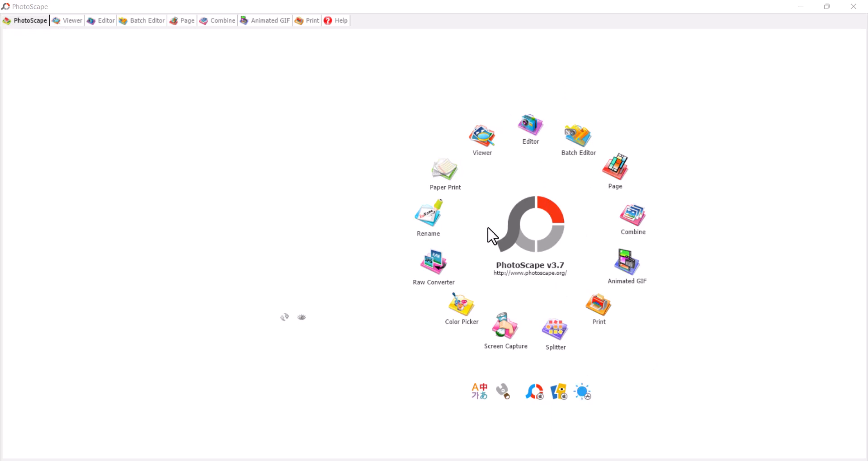
Step: Try Screen Capture and dismiss its options, then open the Raw Converter
left_click(509, 330)
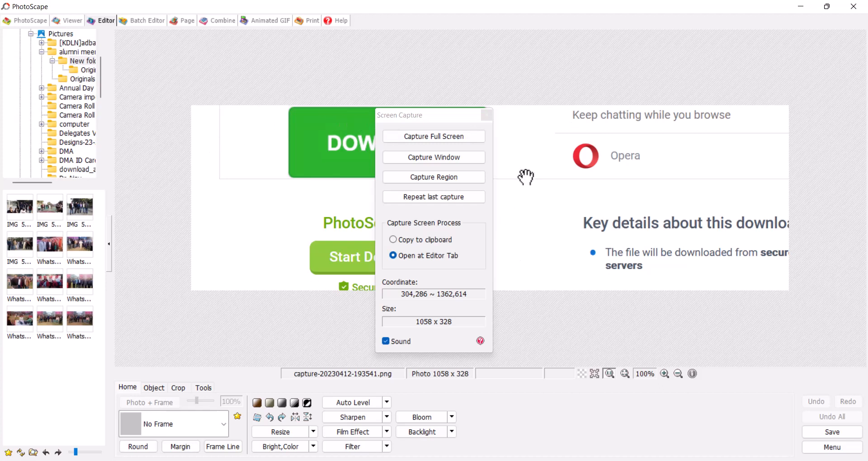
left_click(31, 21)
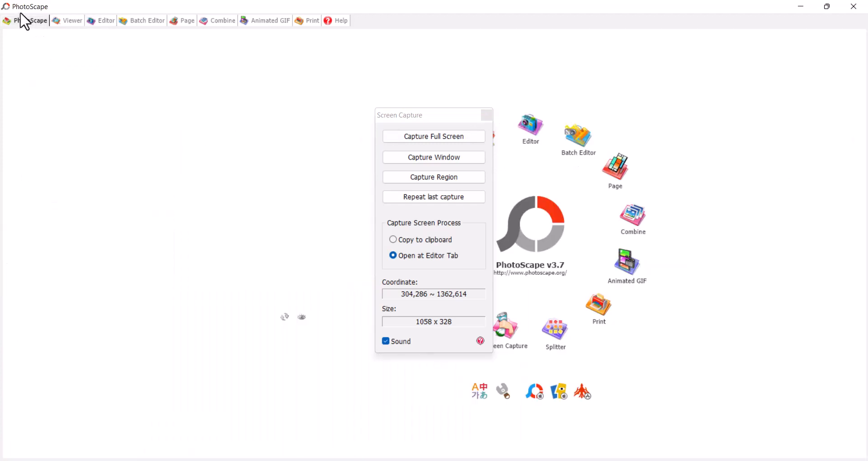
left_click(486, 115)
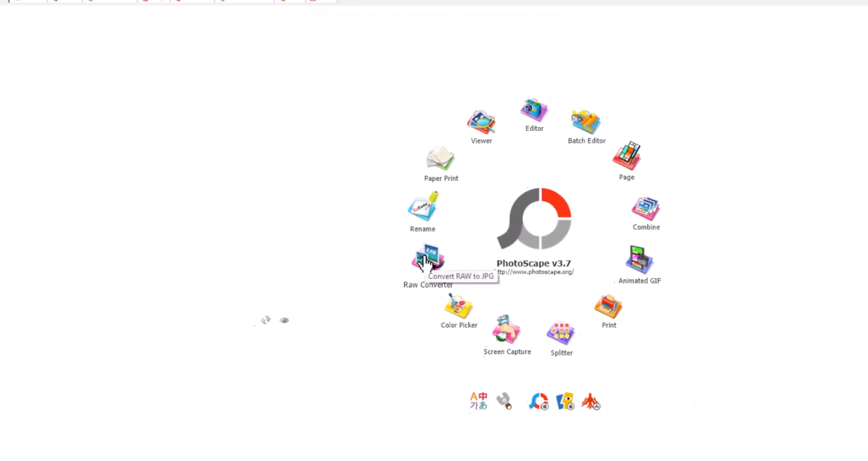
left_click(425, 257)
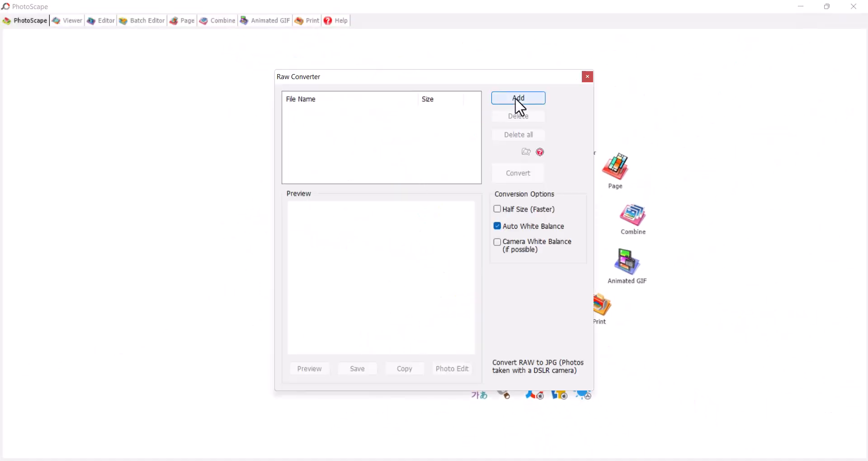
Step: Cancel adding RAW files, close the Raw Converter, and open the Rename tool
left_click(515, 99)
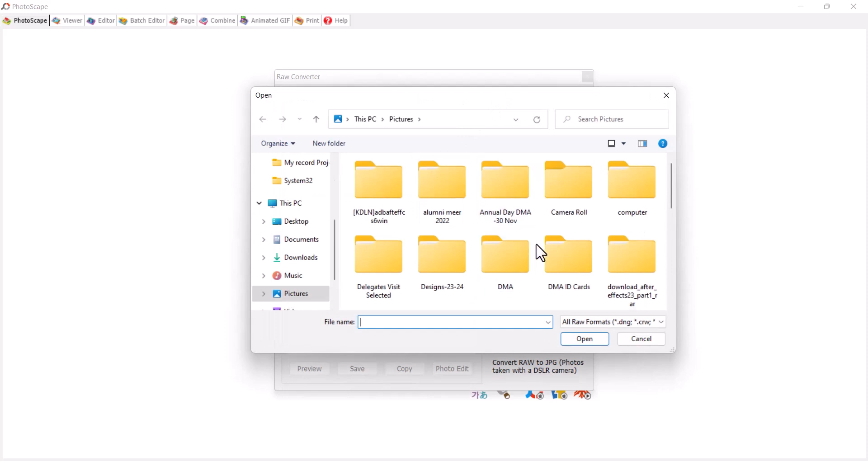
scroll(540, 254, "down", 5)
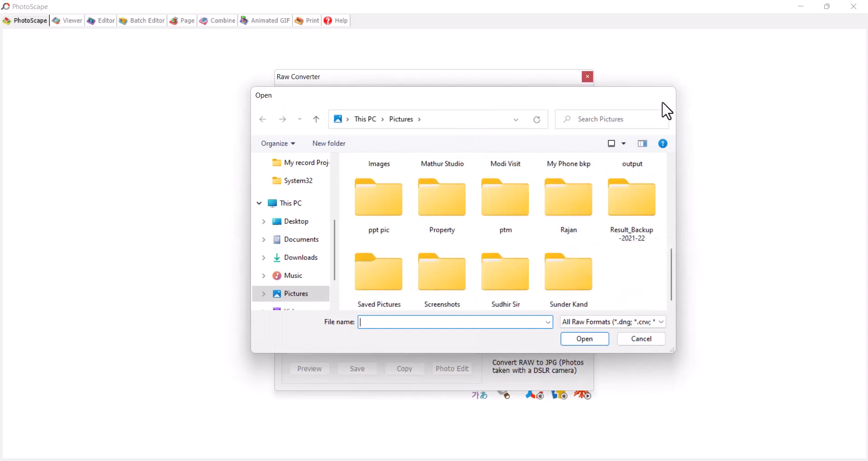
left_click(663, 96)
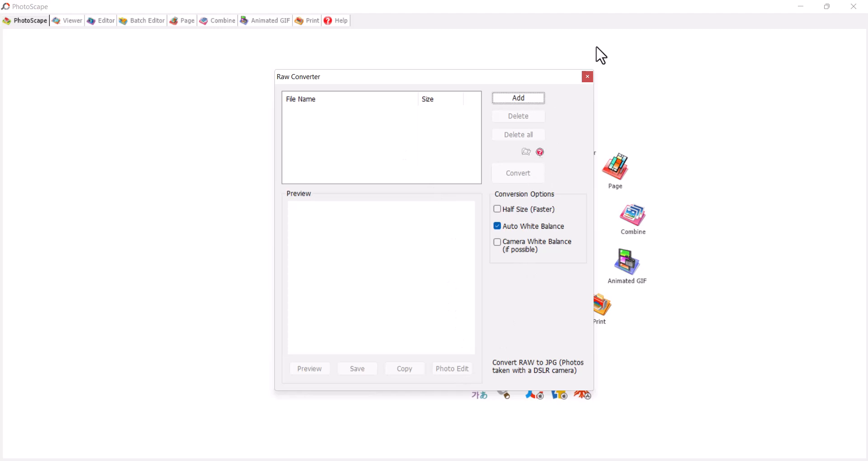
left_click(587, 80)
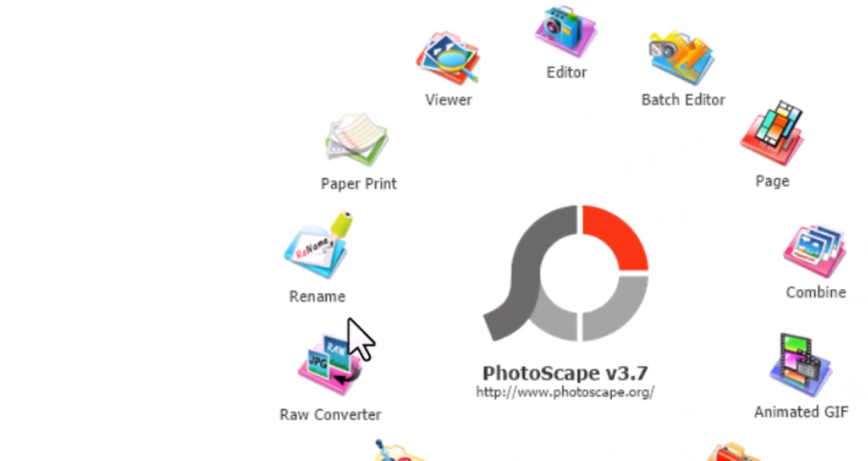
left_click(430, 218)
Step: Add the nine vlcsnap images to the Rename list
left_click(292, 248)
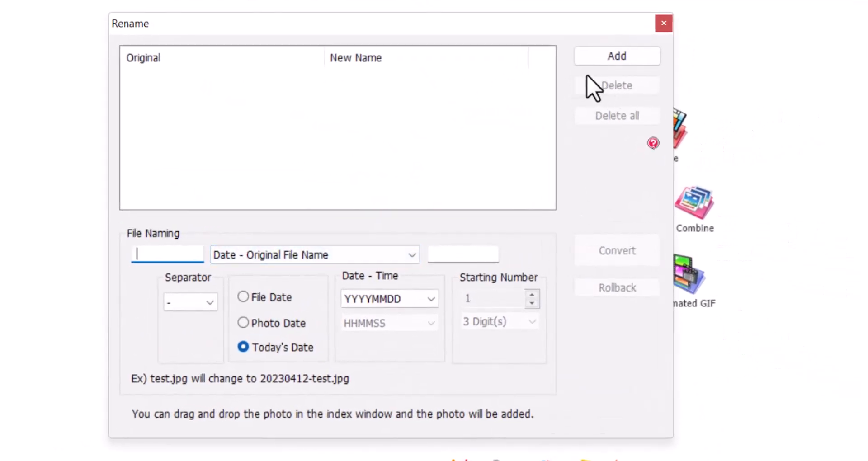
left_click(610, 58)
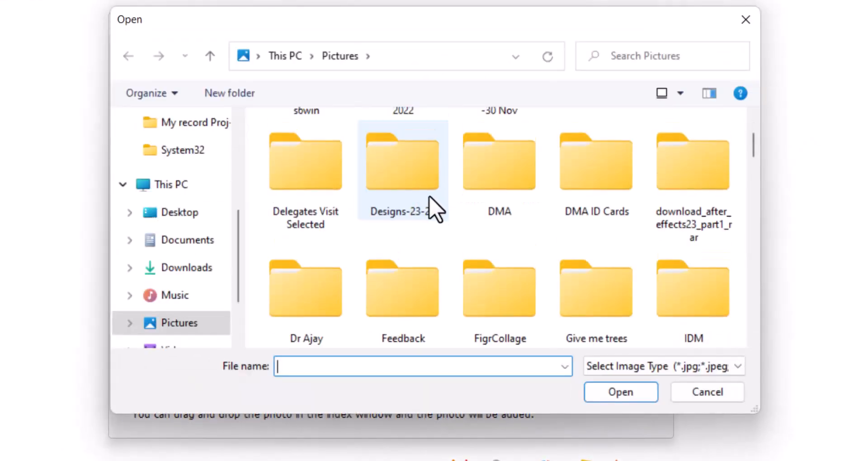
scroll(431, 194, "down", 5)
scroll(450, 221, "down", 3)
left_click(407, 181)
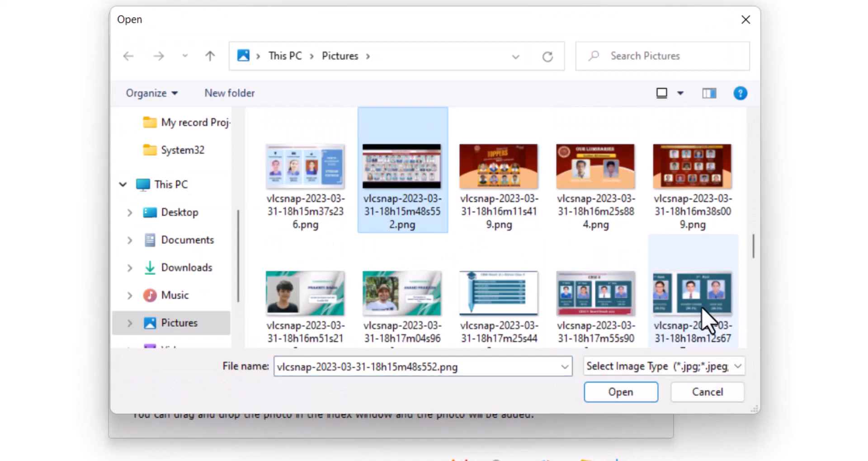
left_click(707, 323, "shift")
left_click(644, 397)
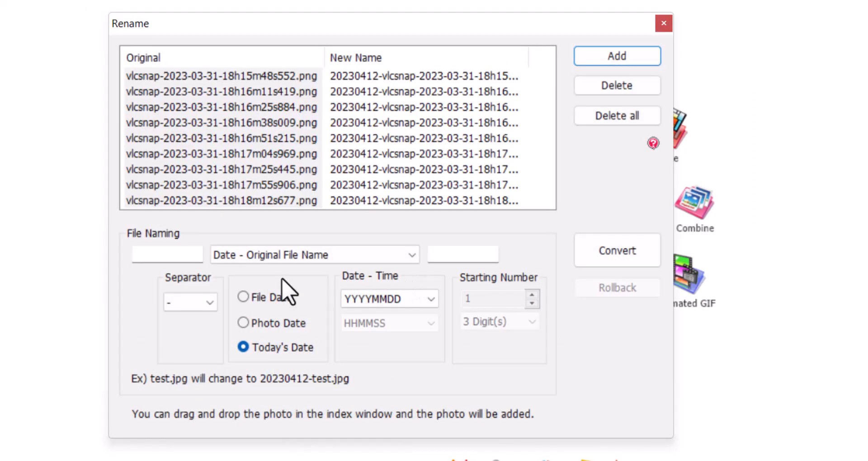
Step: Set a name prefix with Number naming, then close Rename without converting
left_click(171, 254)
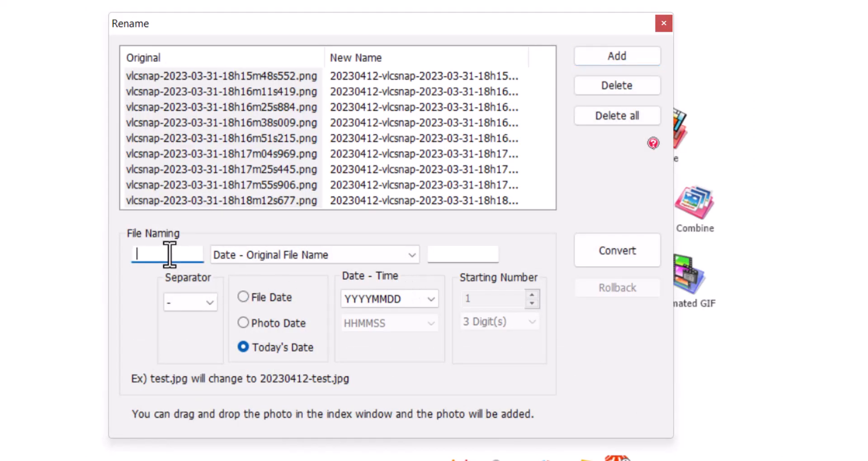
type("Neeraj")
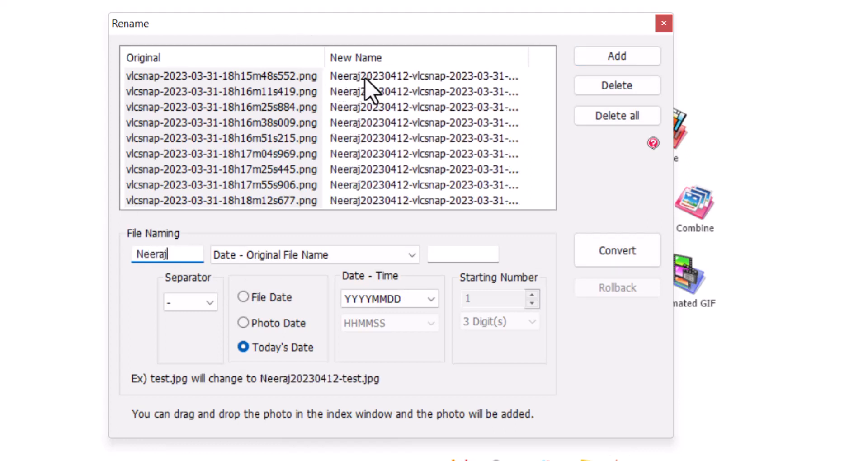
left_click(290, 258)
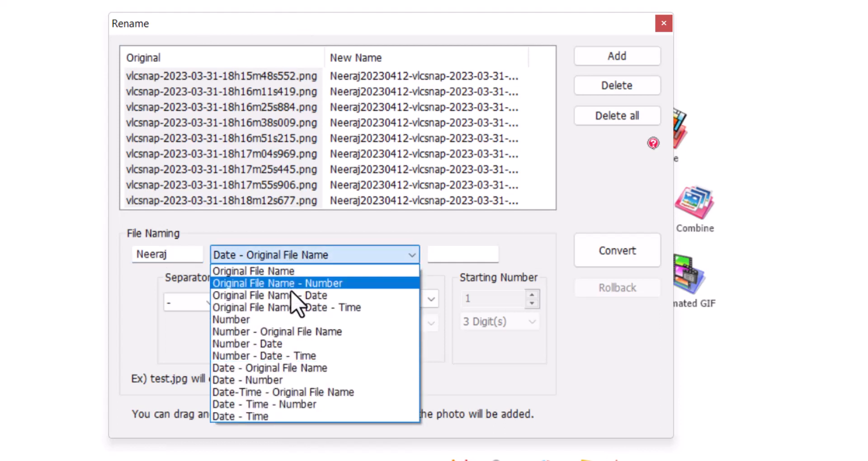
left_click(281, 320)
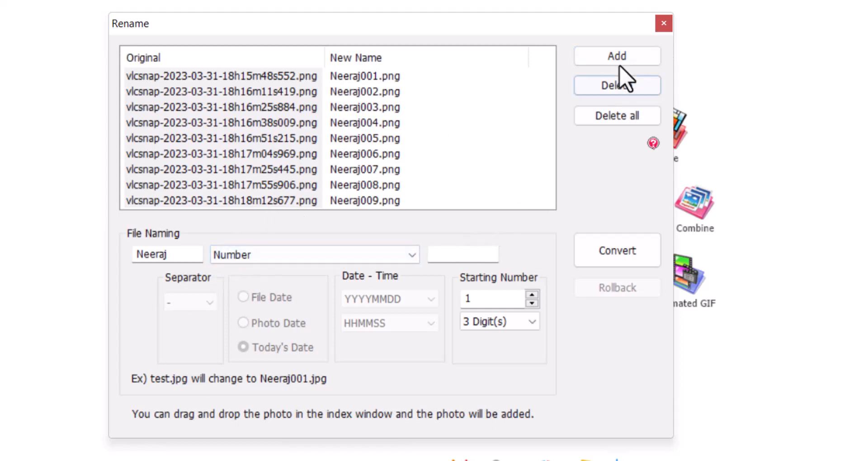
left_click(663, 23)
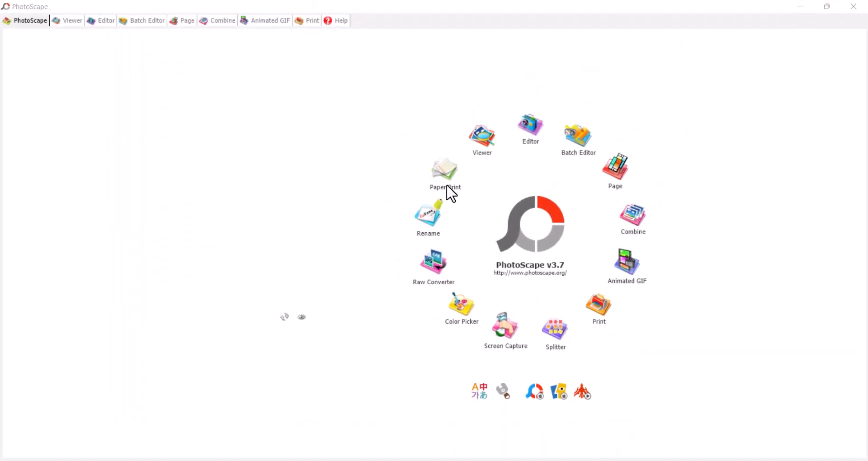
Step: Open Paper Print and preview the lined, grid, dotted and full-year calendar templates
left_click(445, 171)
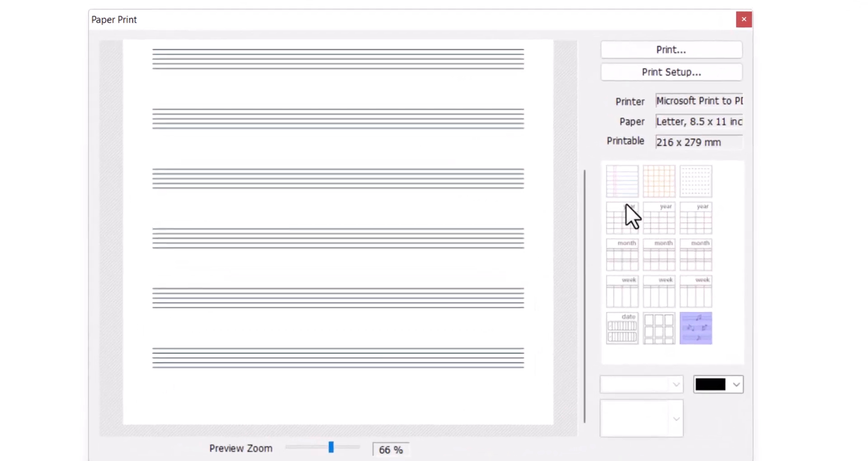
left_click(624, 192)
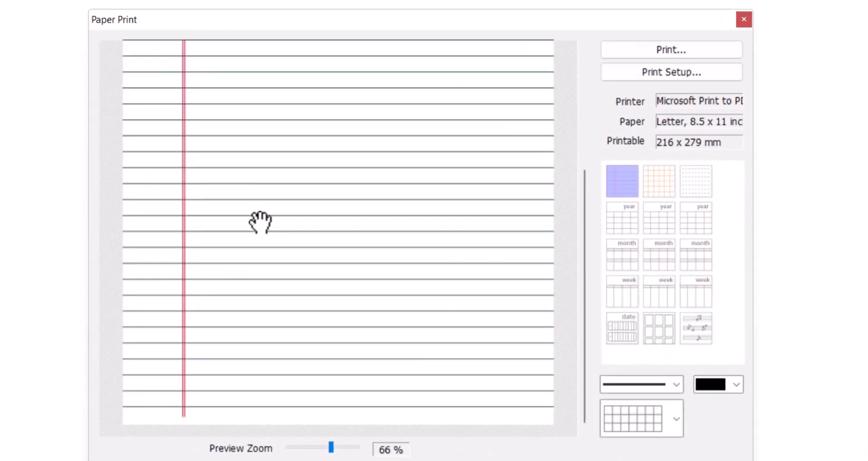
left_click(666, 199)
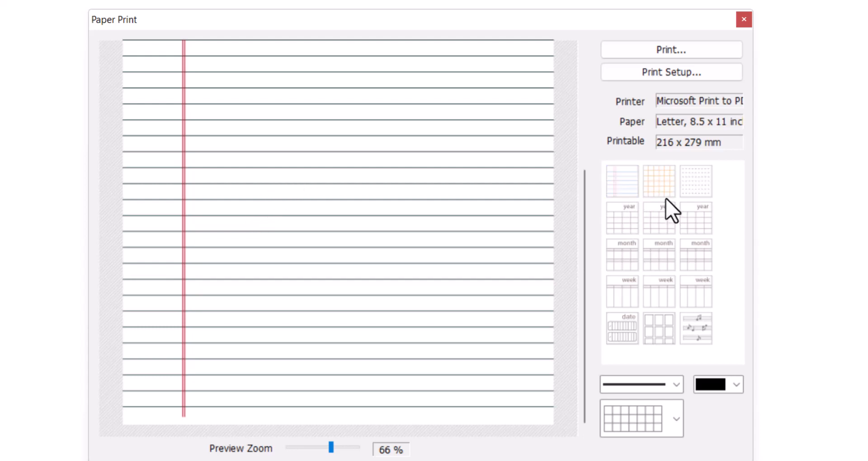
left_click(699, 191)
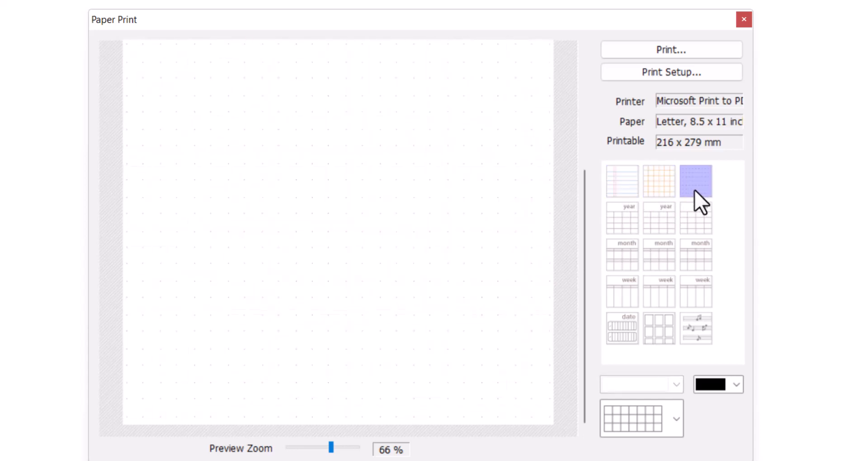
left_click(623, 222)
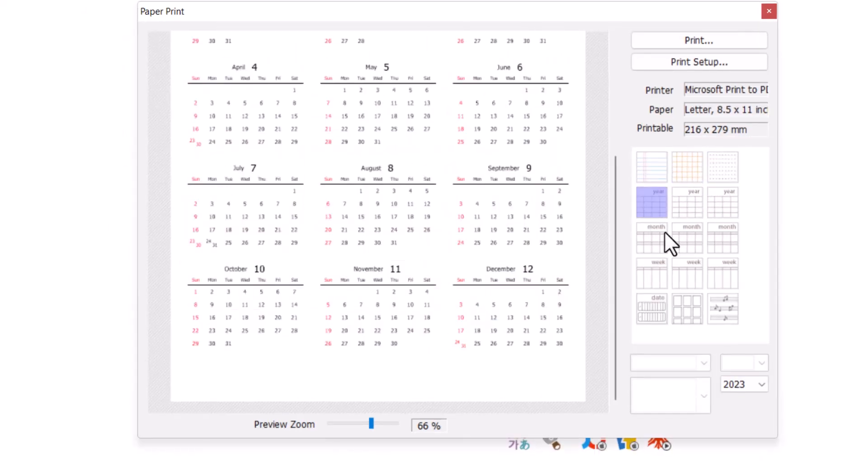
Step: Keep the calendar at 2023, preview planner, grid-layout and music staff pages, then close
left_click(744, 386)
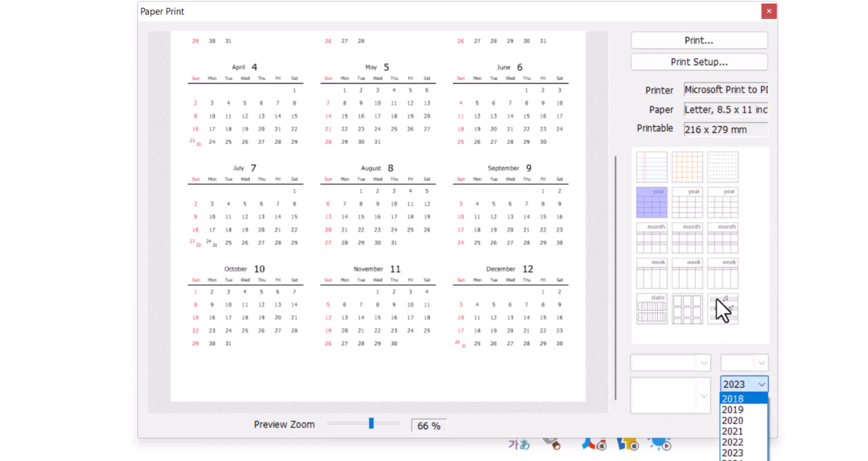
left_click(741, 232)
left_click(648, 308)
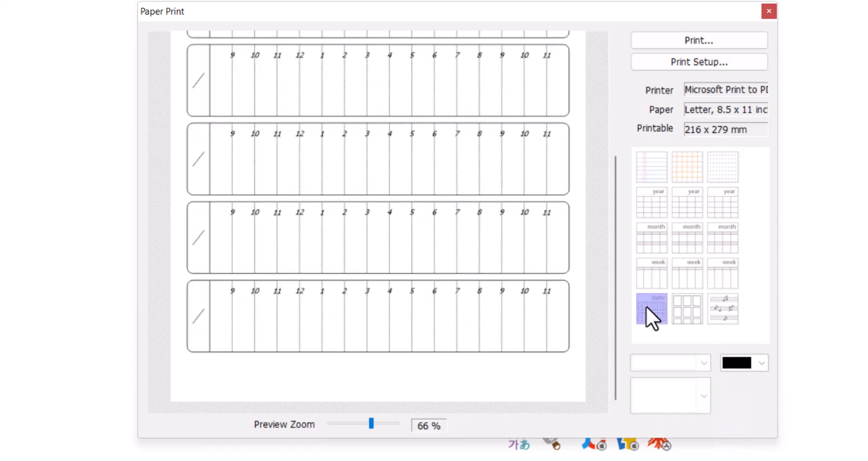
left_click(687, 310)
left_click(714, 310)
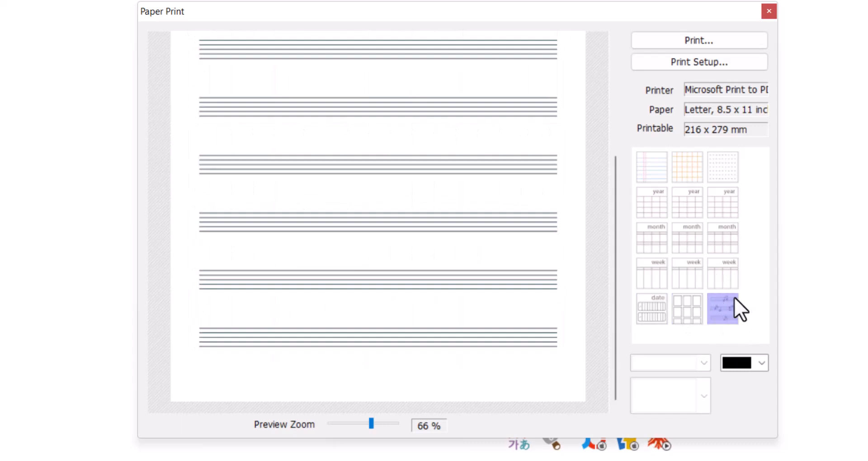
scroll(470, 188, "up", 2)
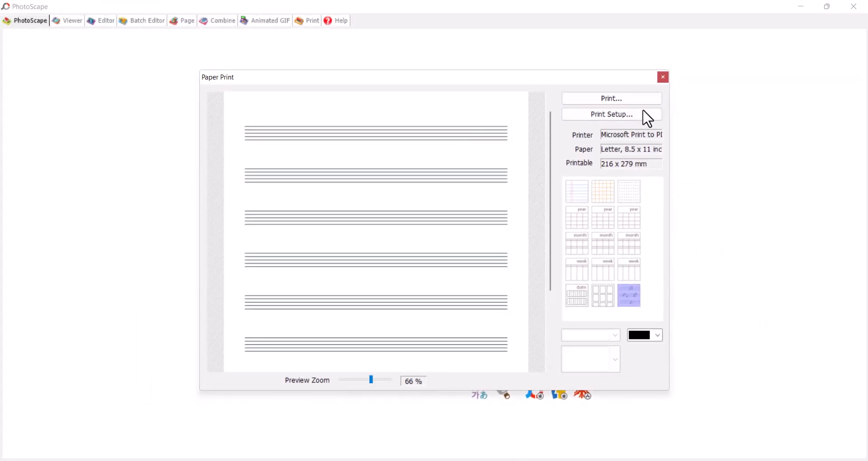
left_click(665, 77)
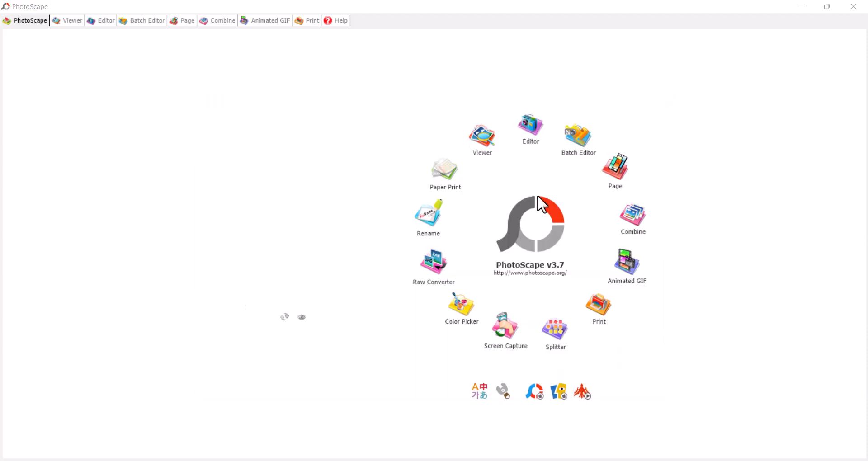
Step: Glance at the Viewer, return home, and open the Editor on IMG-20201205-WA0031.jpg
left_click(479, 149)
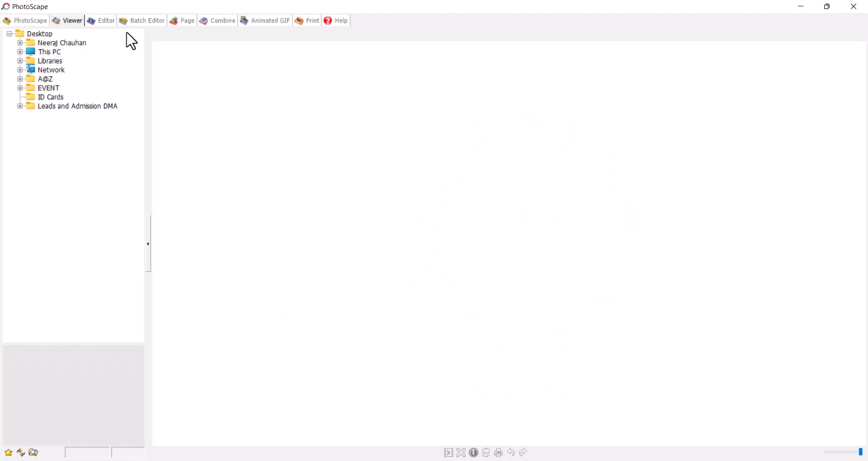
left_click(22, 21)
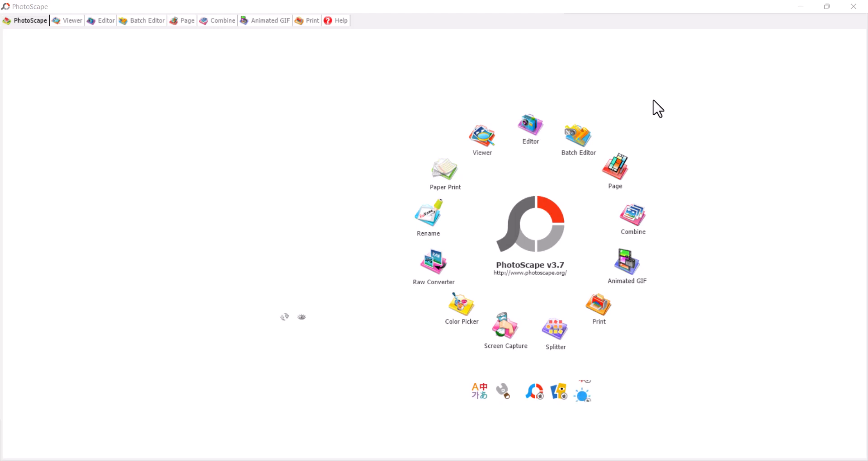
left_click(529, 126)
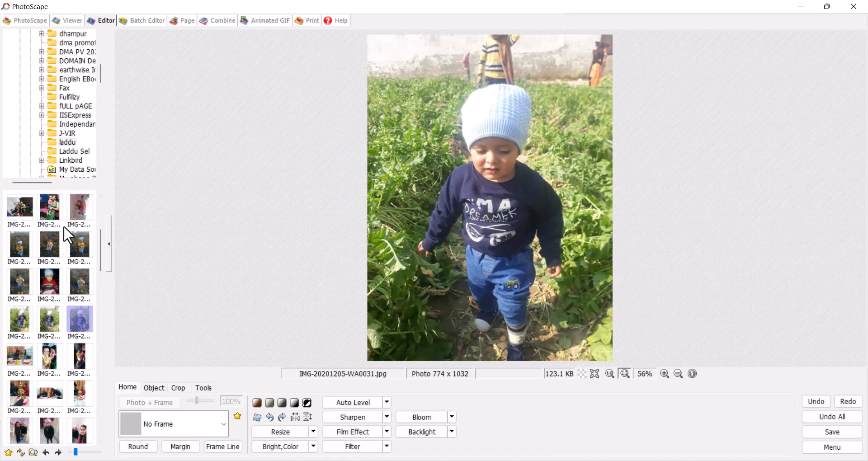
Step: Select the child's photo and try Antique Frame 01 on it
left_click_drag(101, 81, 99, 159)
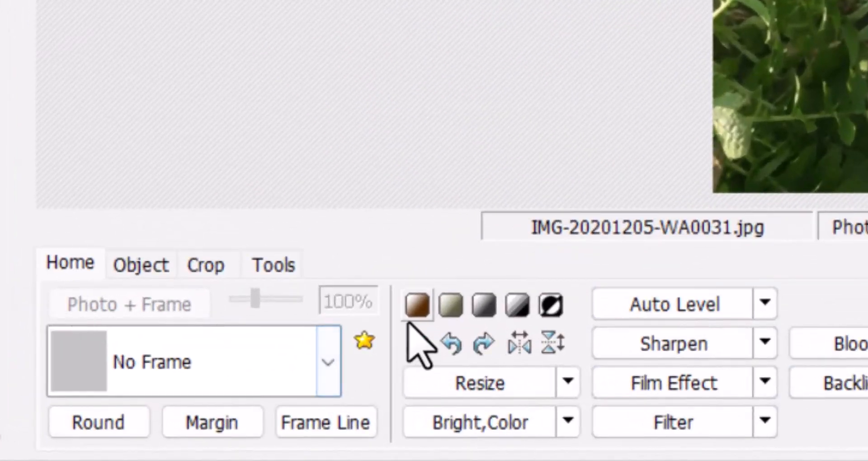
left_click(294, 371)
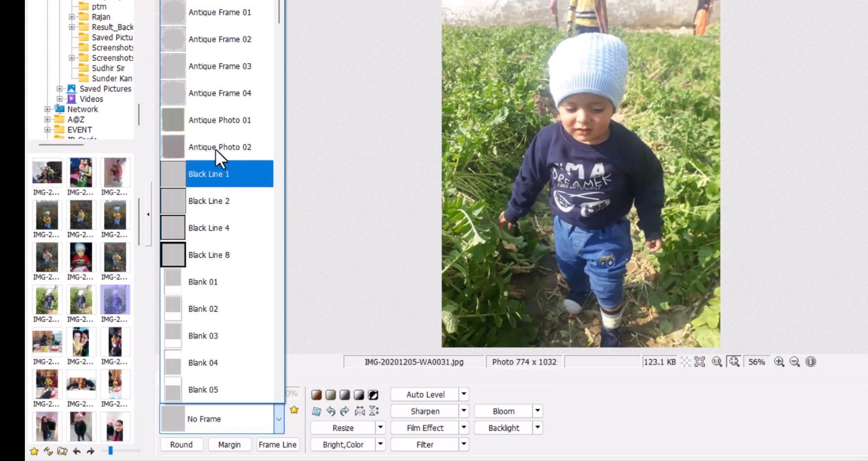
left_click(212, 19)
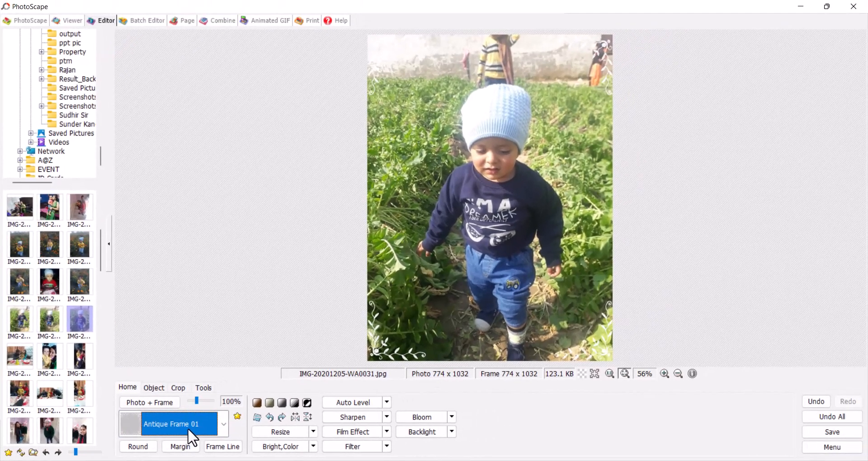
Step: Replace it with the red Pattern 13 frame
left_click(216, 427)
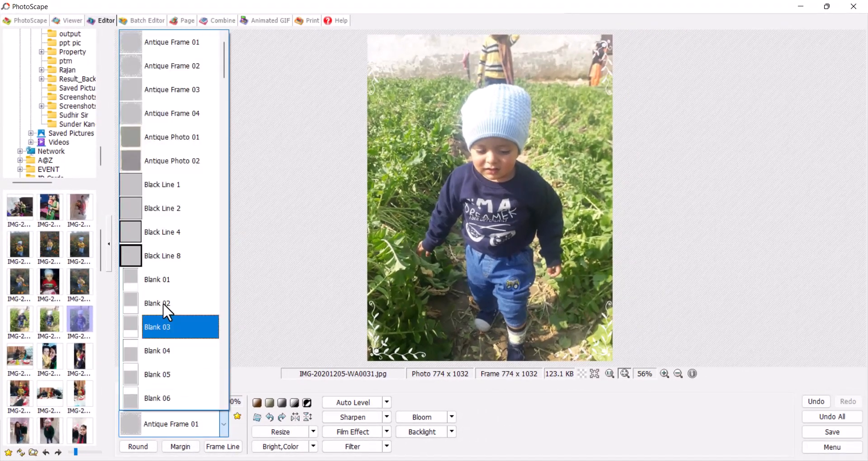
scroll(163, 303, "down", 9)
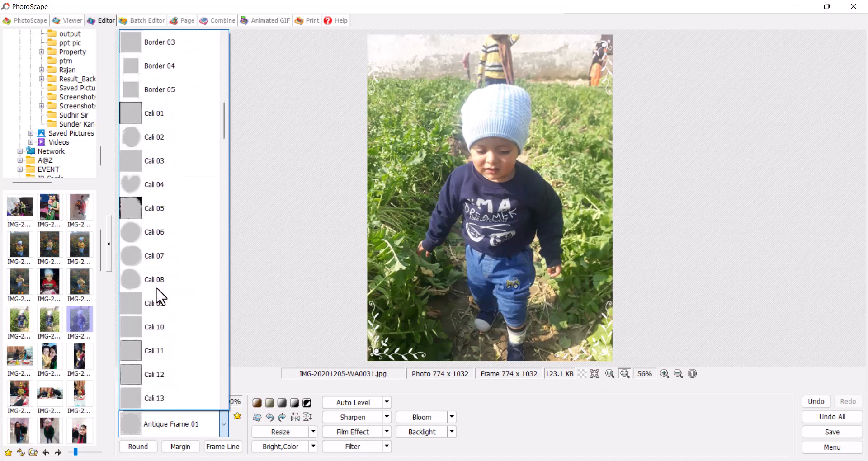
scroll(162, 246, "down", 8)
scroll(172, 141, "up", 1)
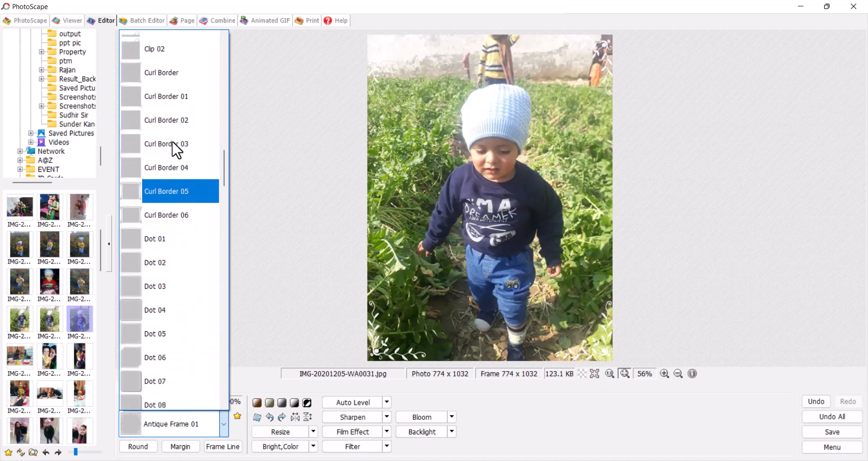
scroll(176, 149, "up", 10)
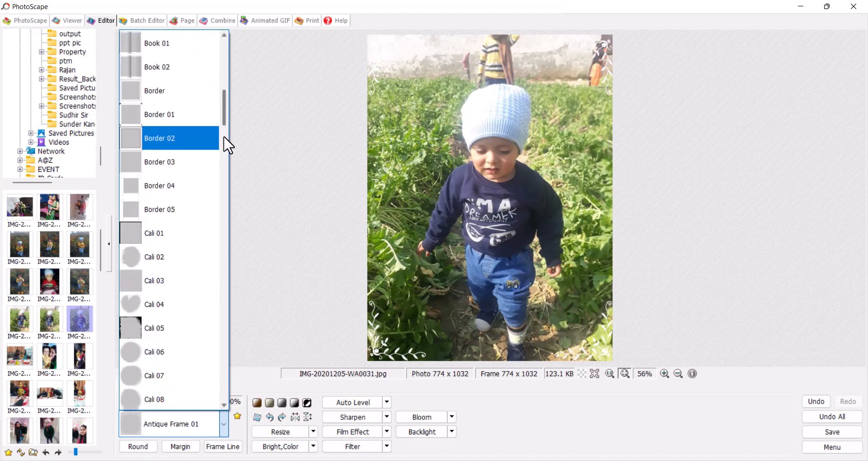
left_click_drag(223, 136, 219, 323)
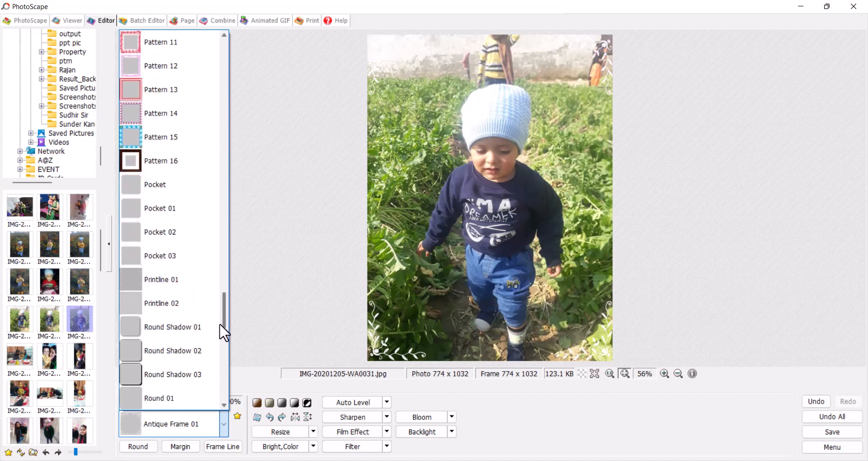
left_click(151, 86)
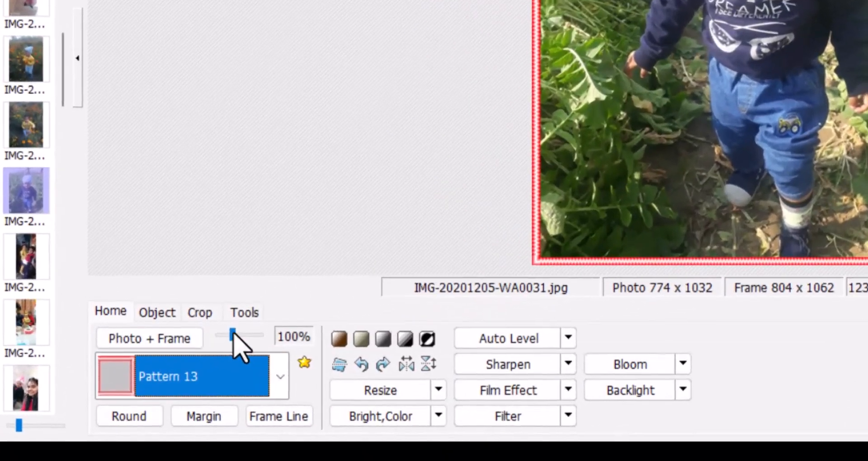
Step: Test the frame size at 200% and 50%, ending back at 100%
left_click_drag(210, 376, 229, 376)
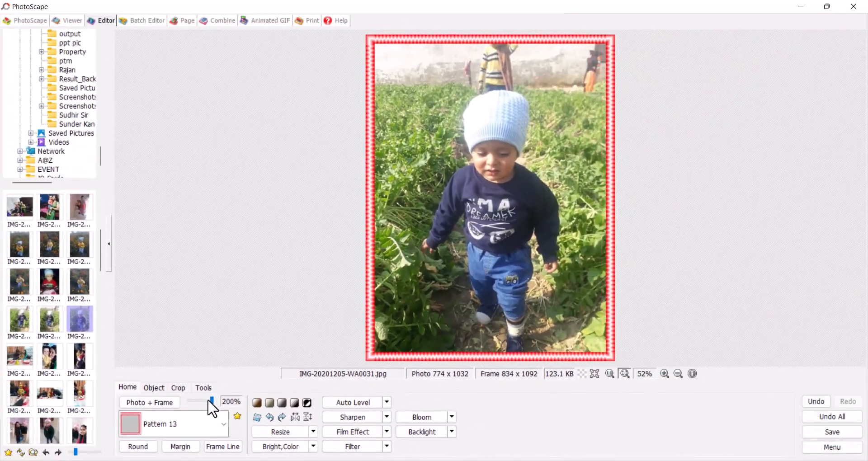
left_click_drag(259, 335, 225, 333)
left_click(191, 400)
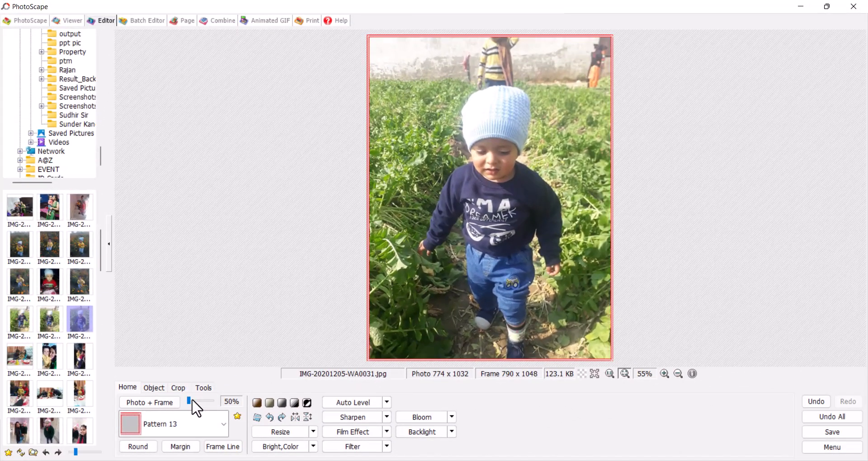
left_click(192, 400)
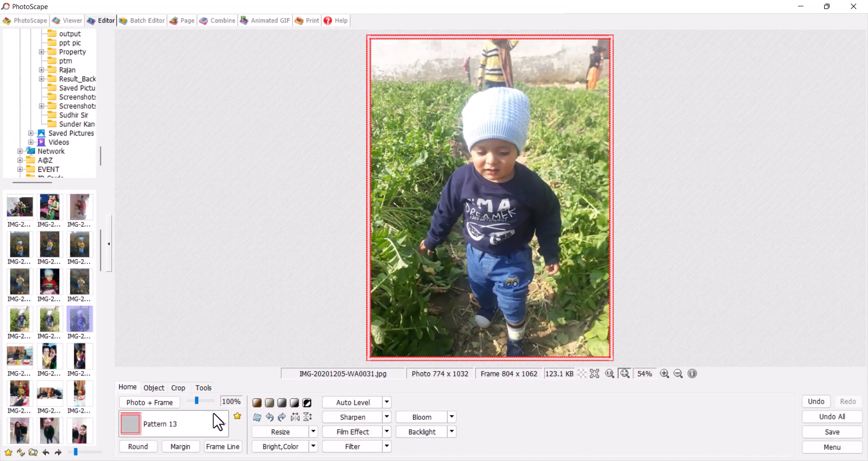
Step: Try sepia and black-and-white tones on the photo, then undo them
left_click(257, 403)
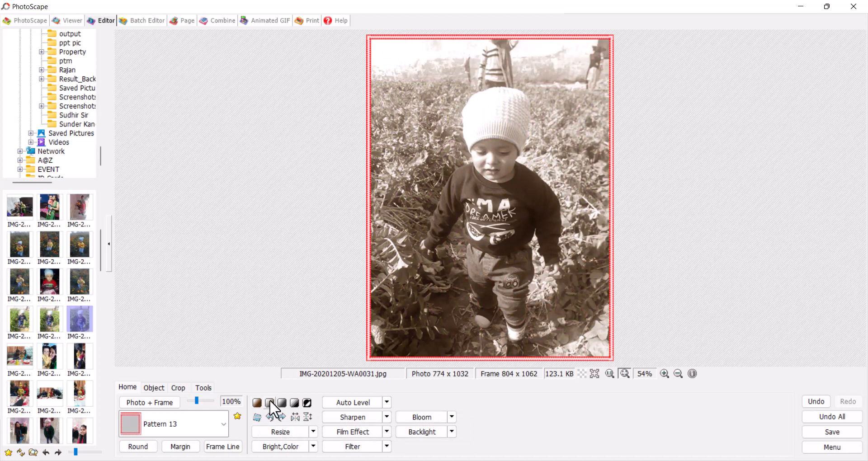
left_click(293, 403)
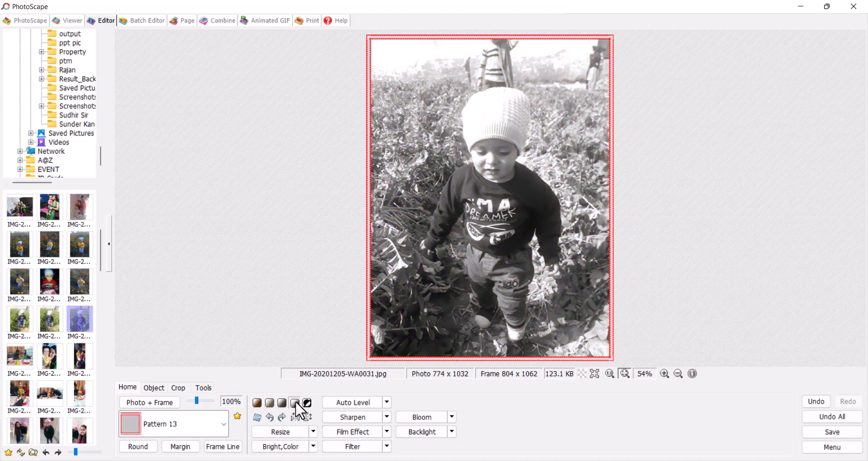
key("ctrl+z")
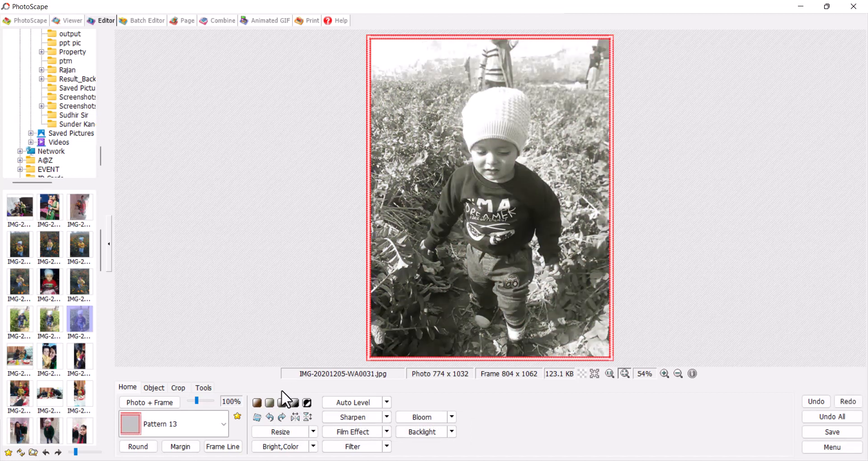
key("ctrl+z")
key("ctrl+z")
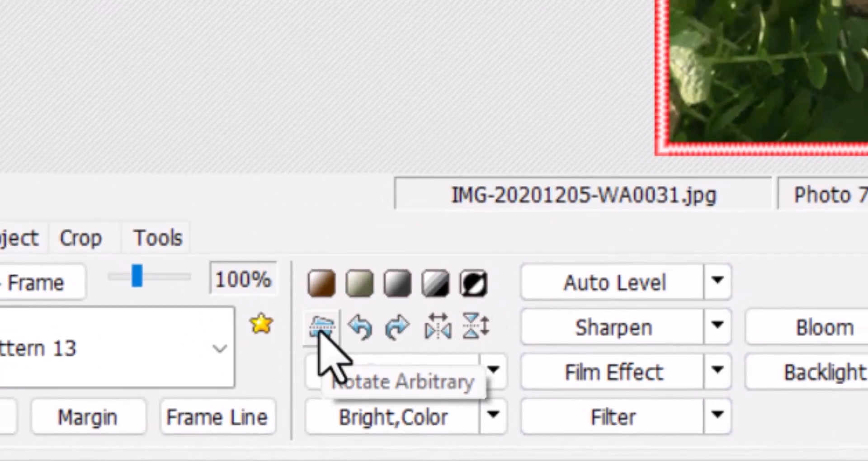
Step: Rotate the photo about 11 degrees with free-angle rotation
left_click(319, 317)
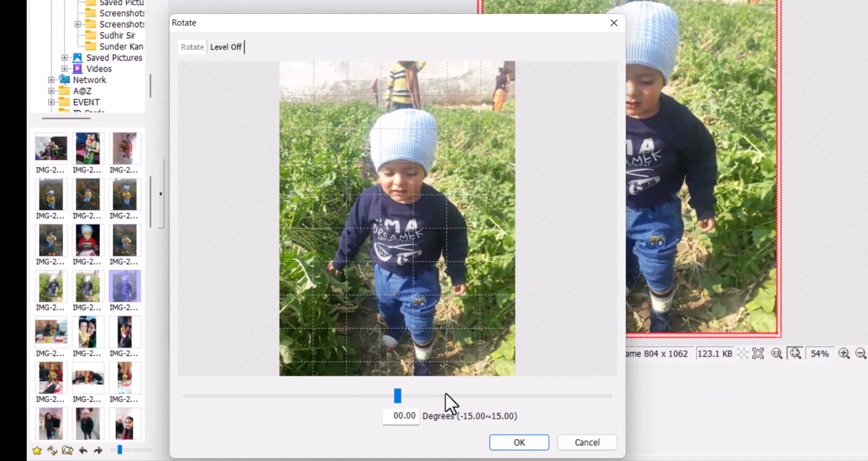
left_click_drag(397, 394, 555, 412)
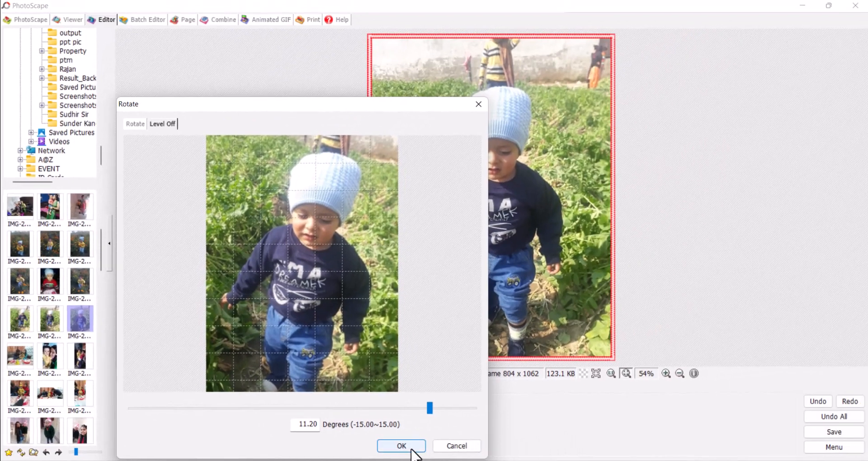
left_click(411, 448)
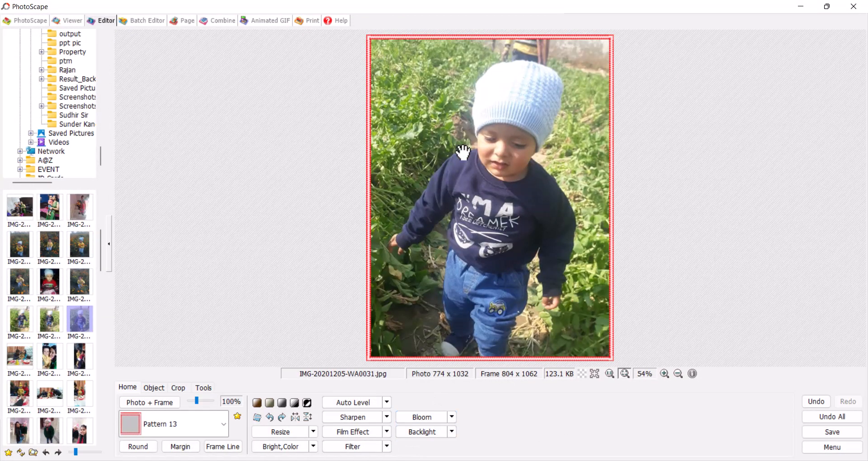
left_click(269, 416)
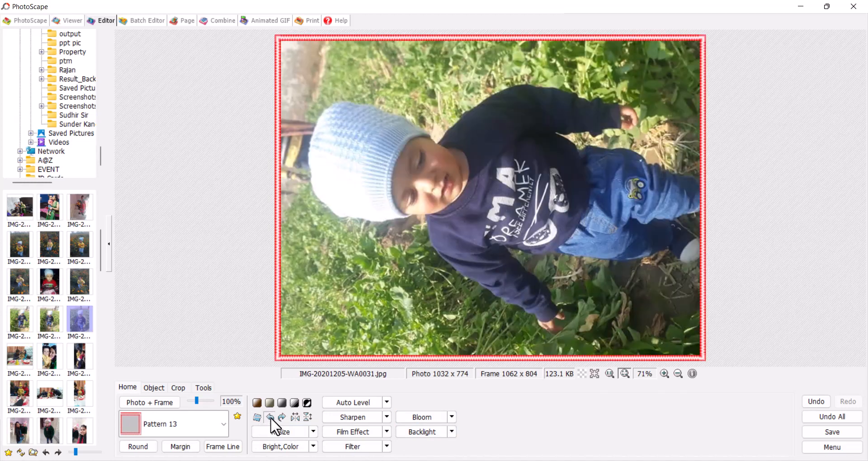
left_click(270, 417)
left_click(270, 417)
left_click(270, 417)
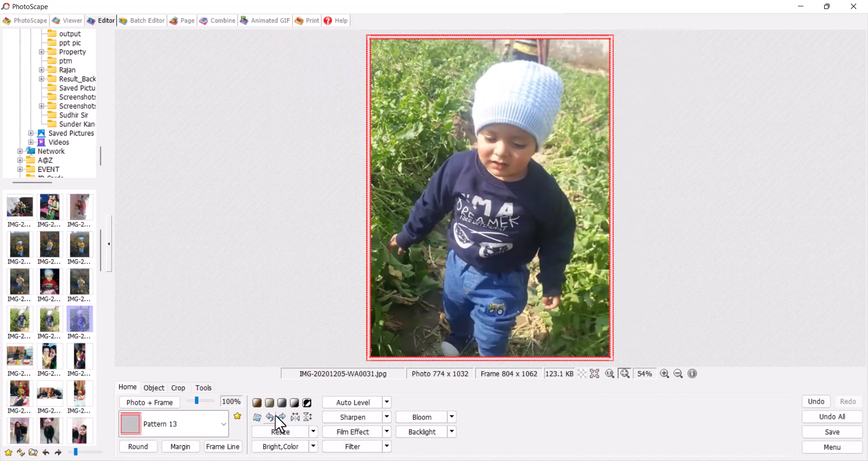
left_click(282, 416)
left_click(282, 416)
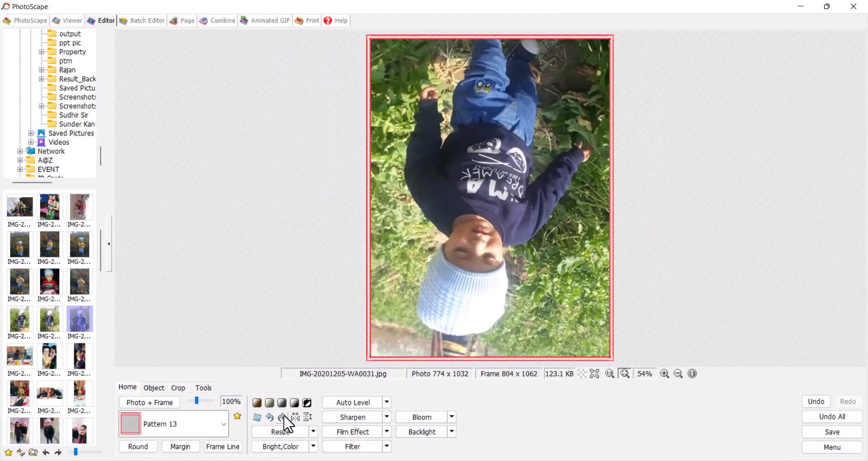
left_click(282, 414)
left_click(281, 415)
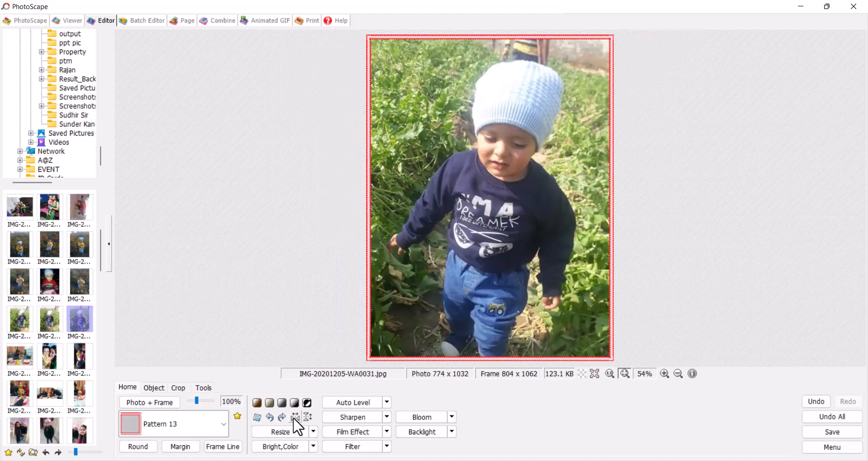
left_click(294, 417)
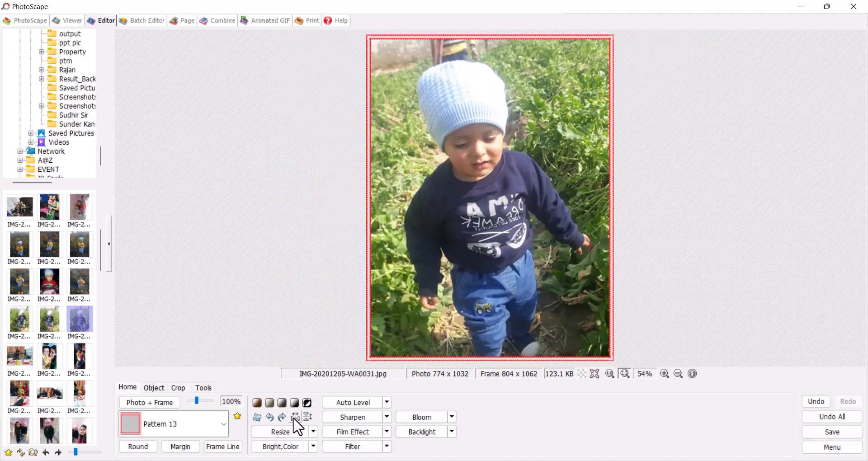
left_click(294, 417)
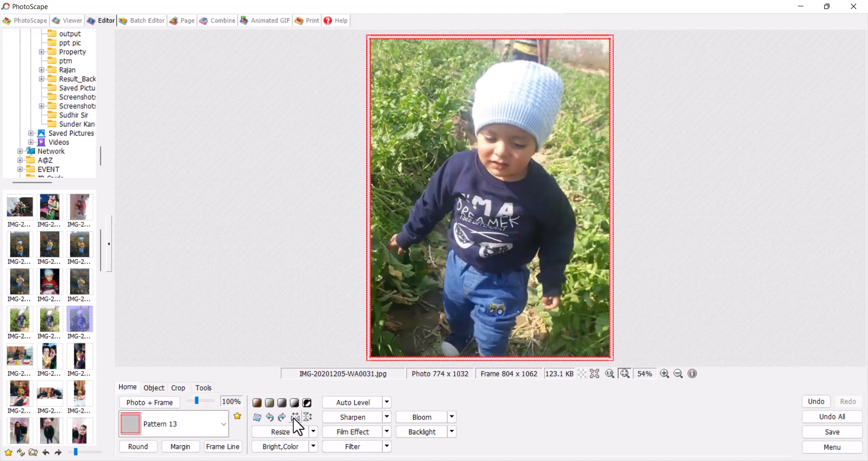
left_click(295, 417)
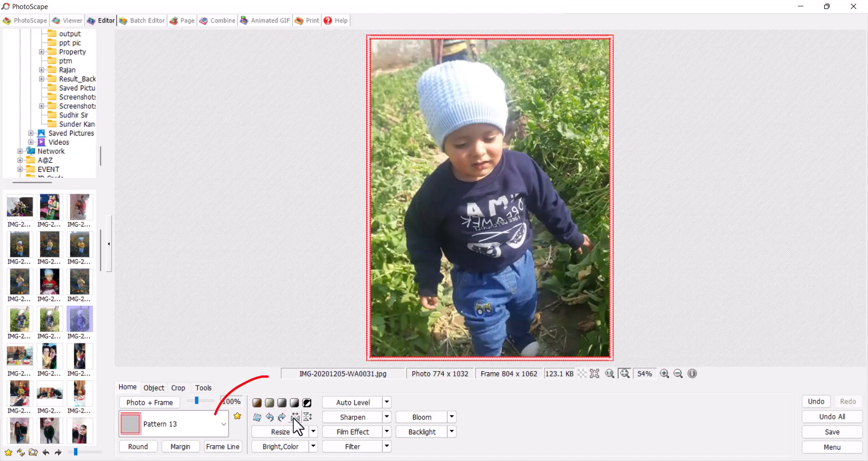
left_click(307, 417)
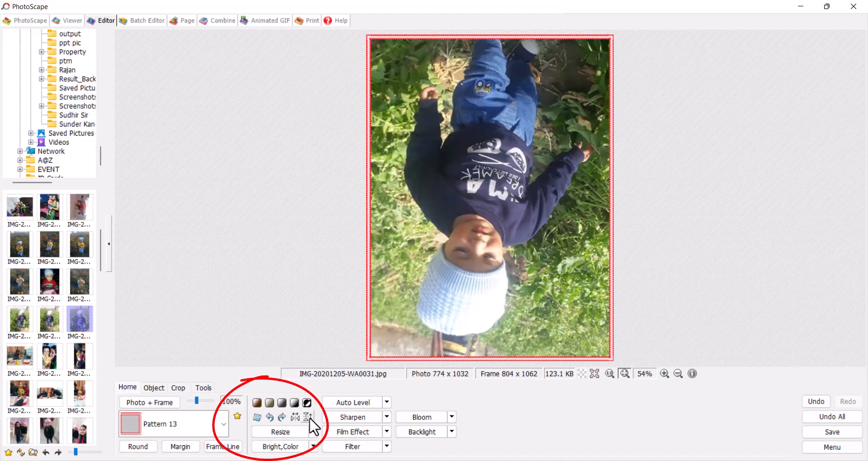
left_click(307, 417)
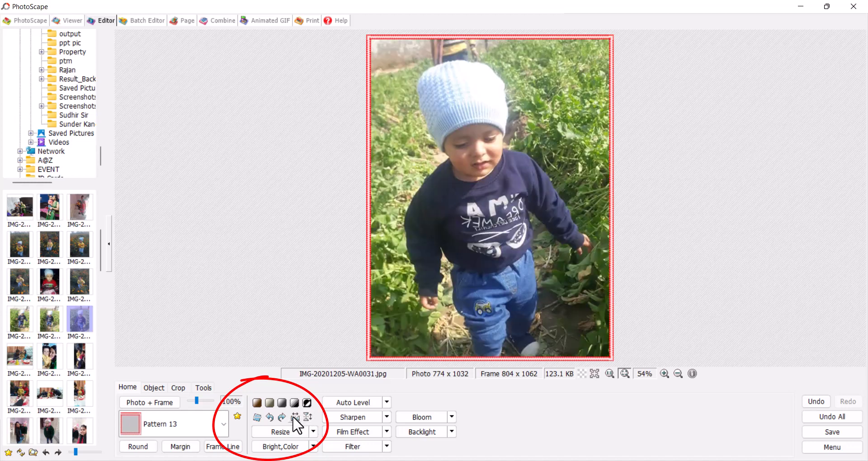
left_click(295, 417)
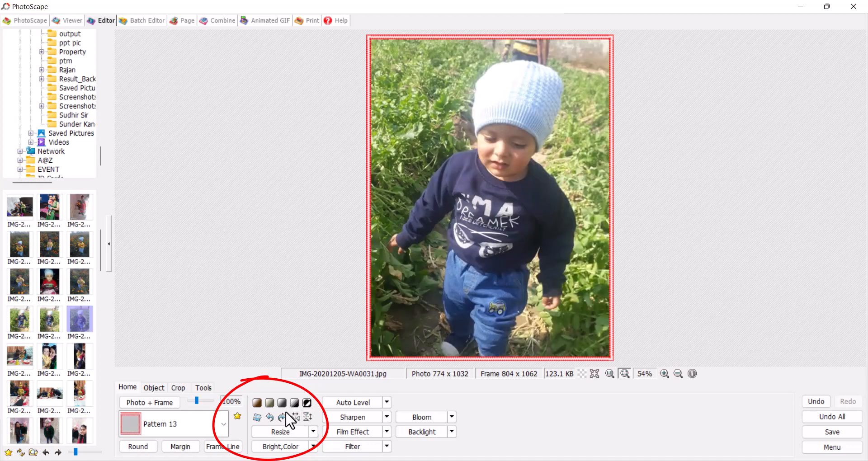
left_click(285, 431)
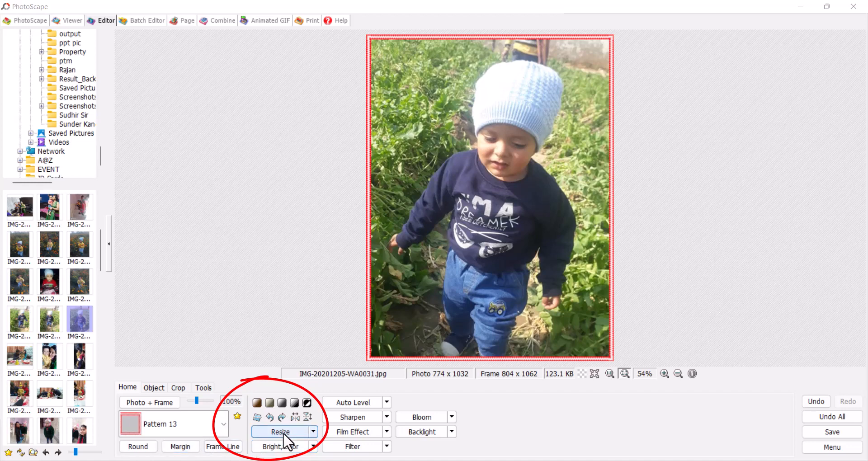
left_click(313, 432)
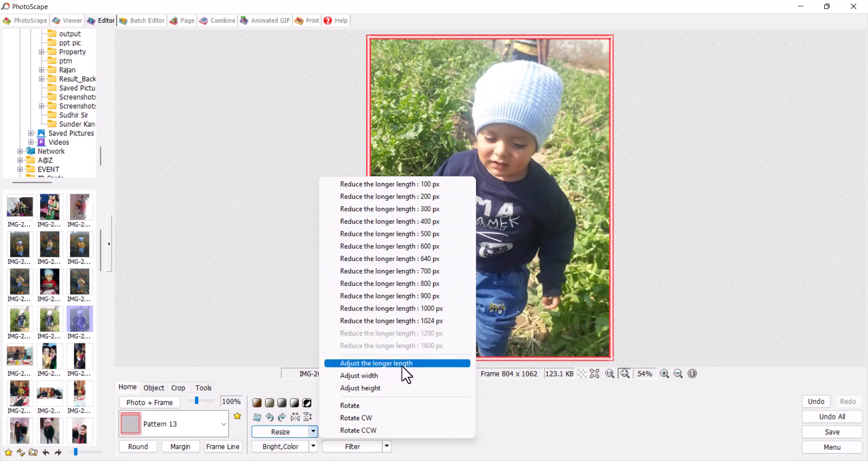
left_click(387, 364)
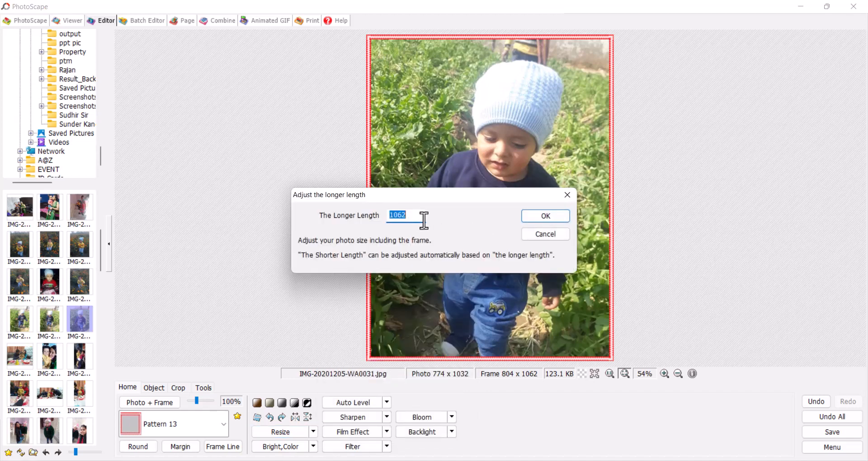
left_click(545, 235)
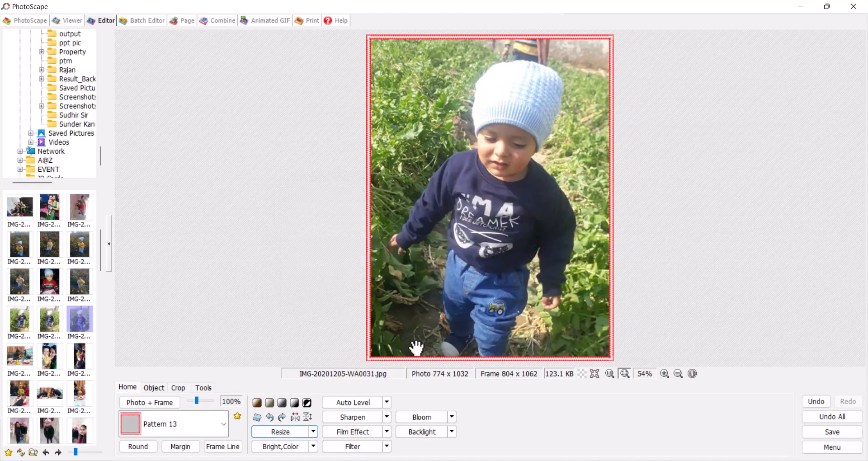
left_click(309, 447)
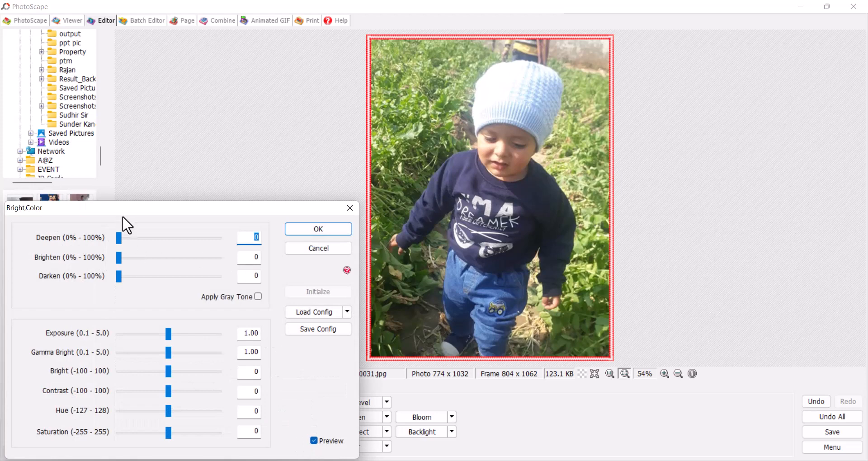
left_click_drag(174, 212, 412, 243)
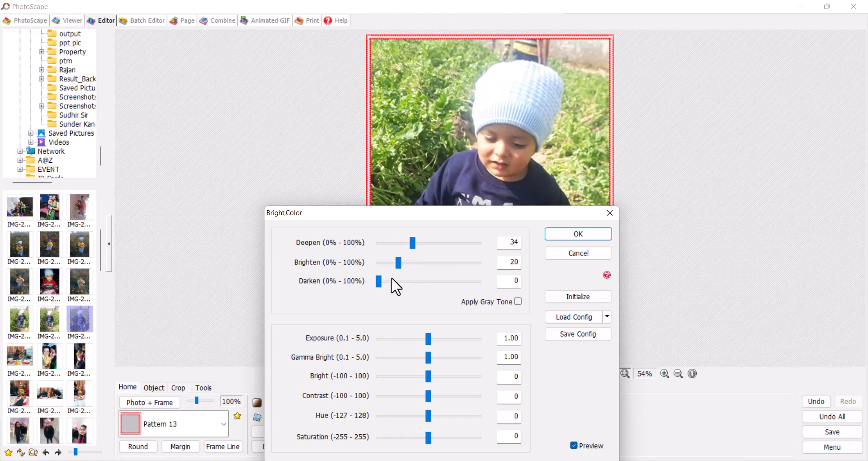
left_click_drag(440, 341, 447, 340)
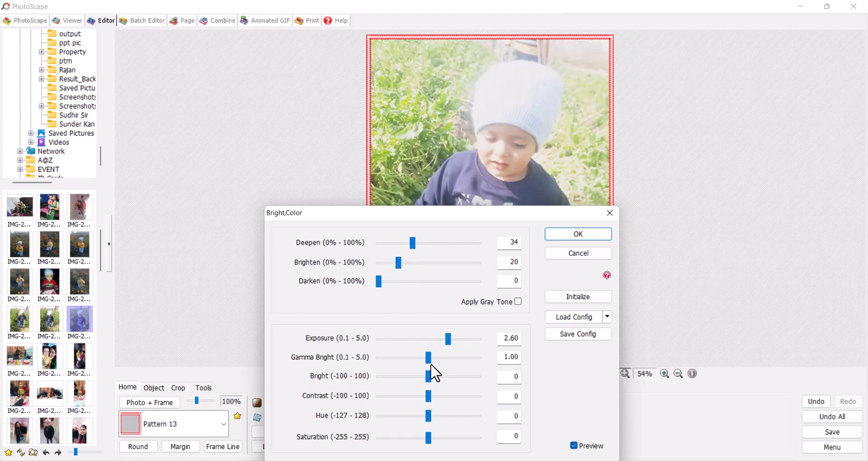
left_click_drag(419, 217, 180, 143)
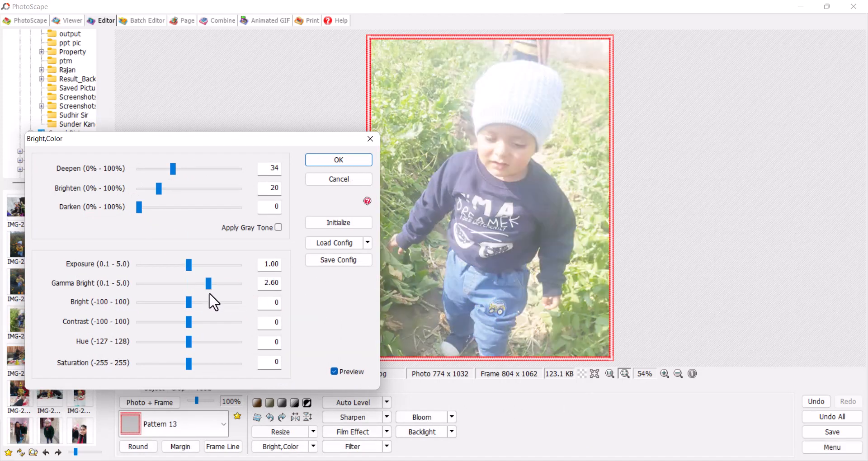
left_click(182, 284)
left_click(207, 303)
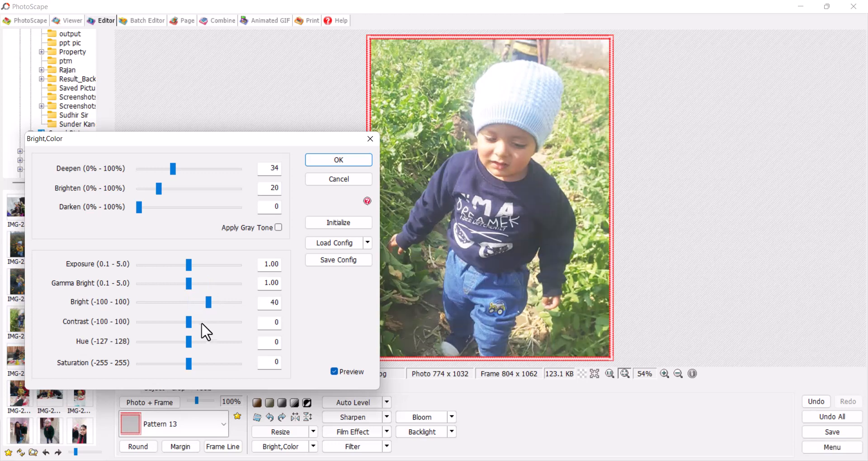
left_click(206, 322)
left_click(206, 342)
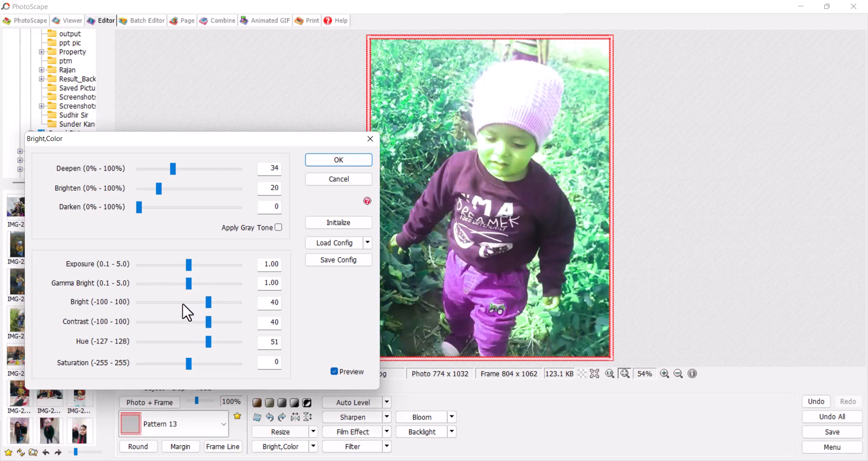
left_click(186, 302)
left_click(188, 322)
left_click(186, 343)
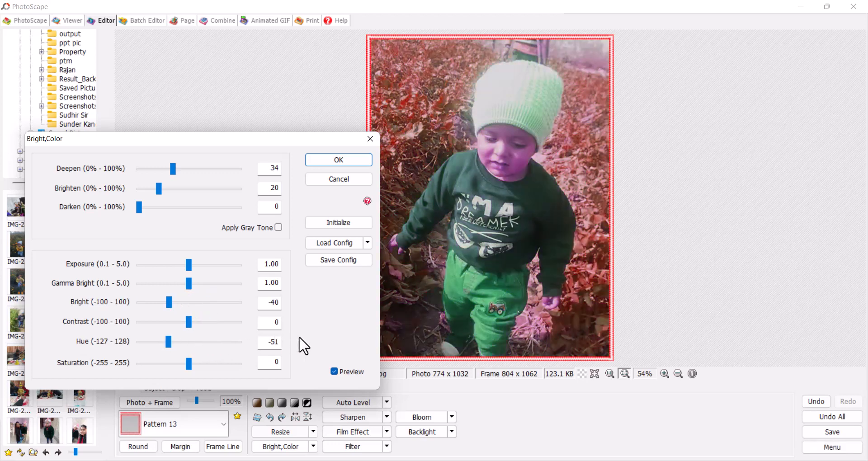
left_click(350, 180)
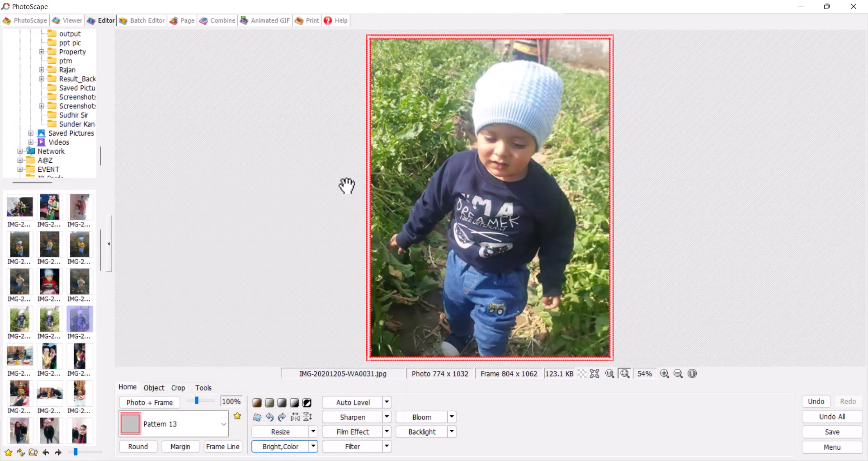
Step: Try the High auto level and strength-10 sharpening on the photo, undoing both
left_click(387, 402)
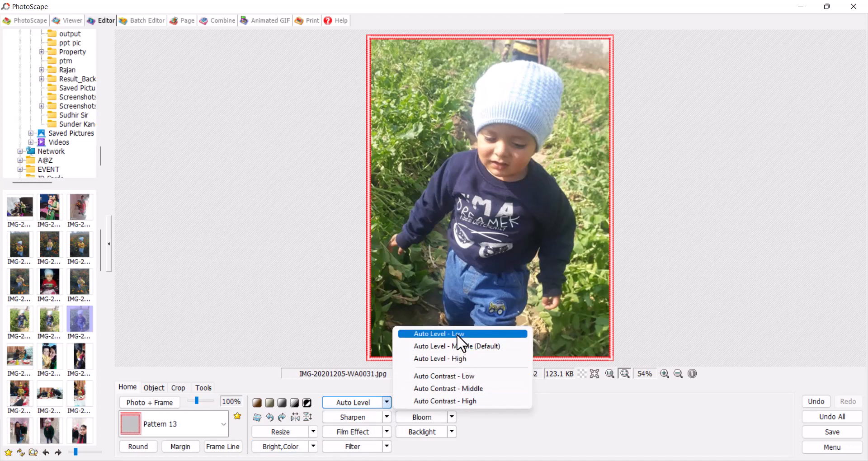
left_click(452, 358)
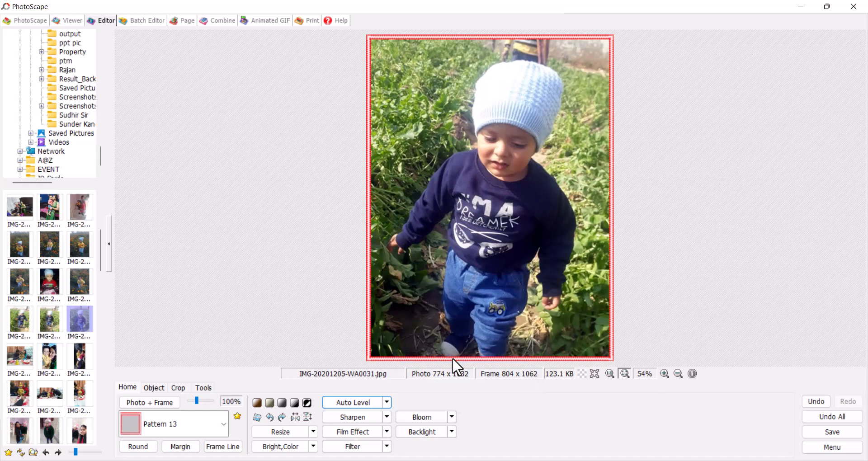
key("ctrl+z")
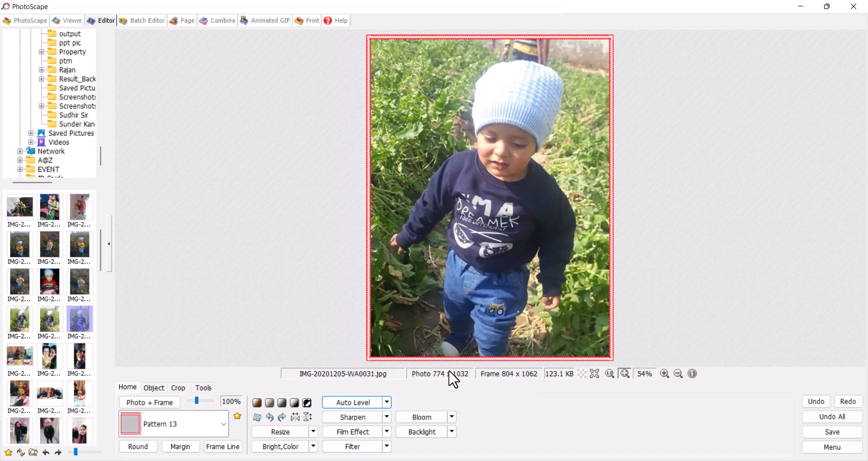
left_click(385, 418)
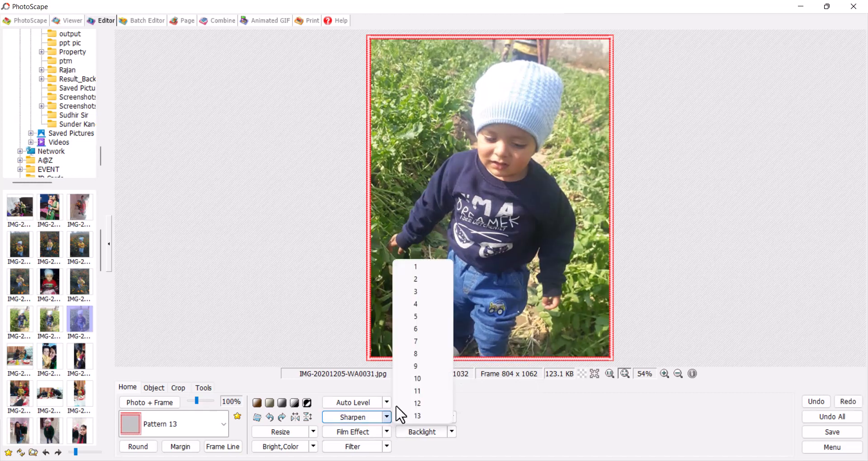
left_click(421, 378)
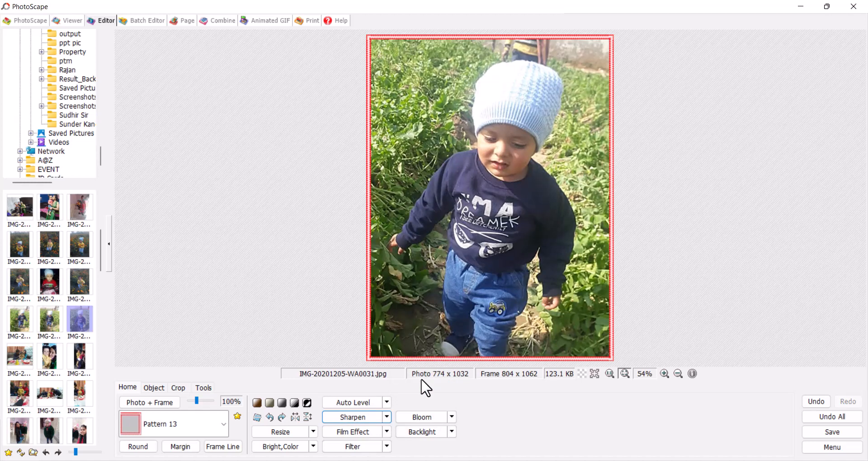
key("ctrl+z")
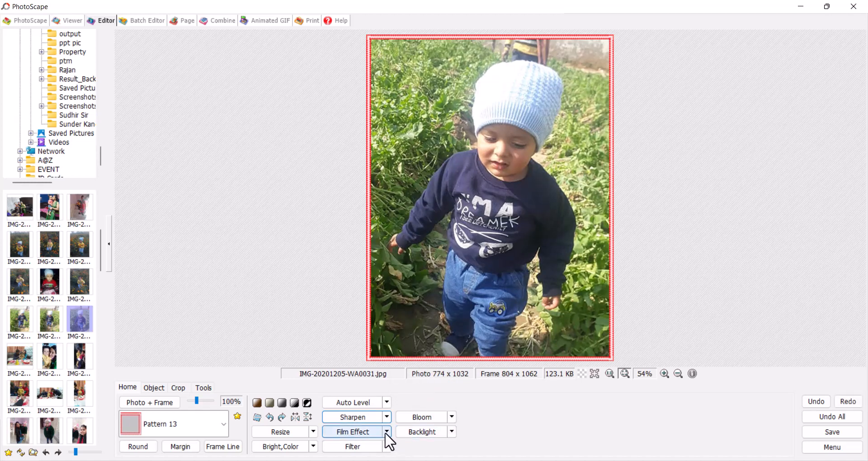
Step: Apply a Film Effect colour preset, then try a 33% Graduated Tint filter and undo it
left_click(387, 432)
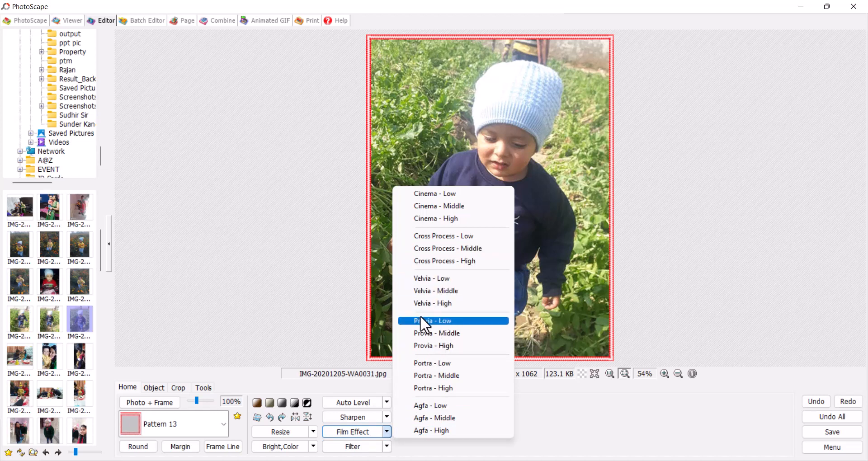
left_click(443, 304)
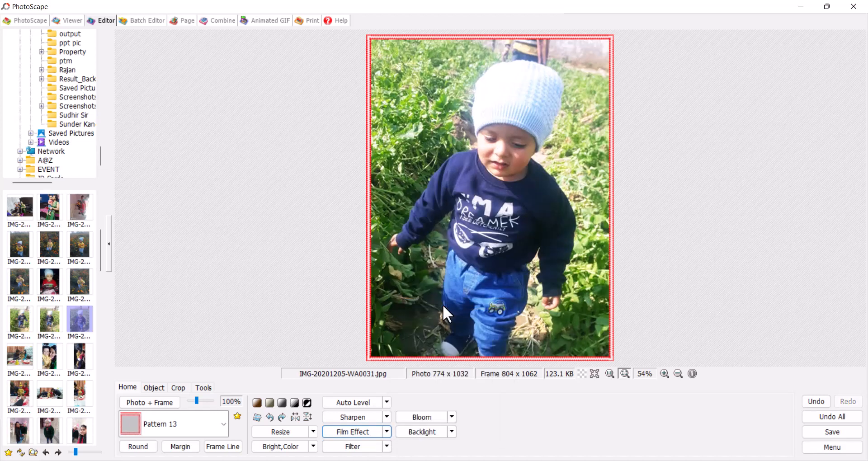
left_click(387, 446)
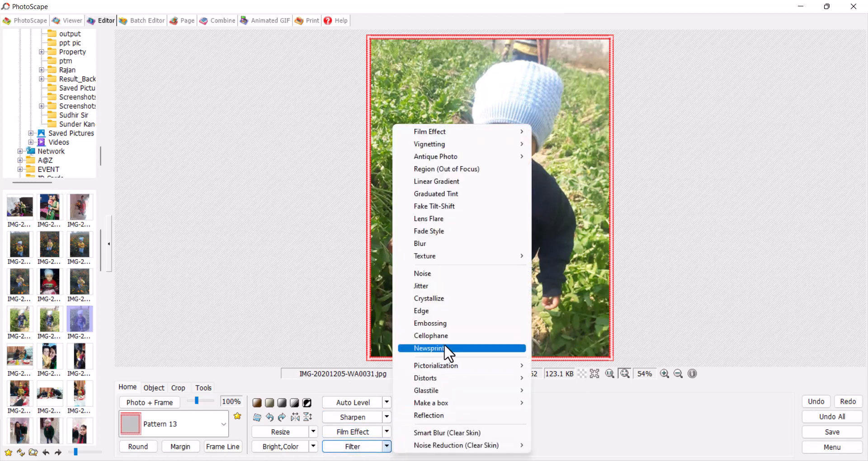
mouse_move(515, 391)
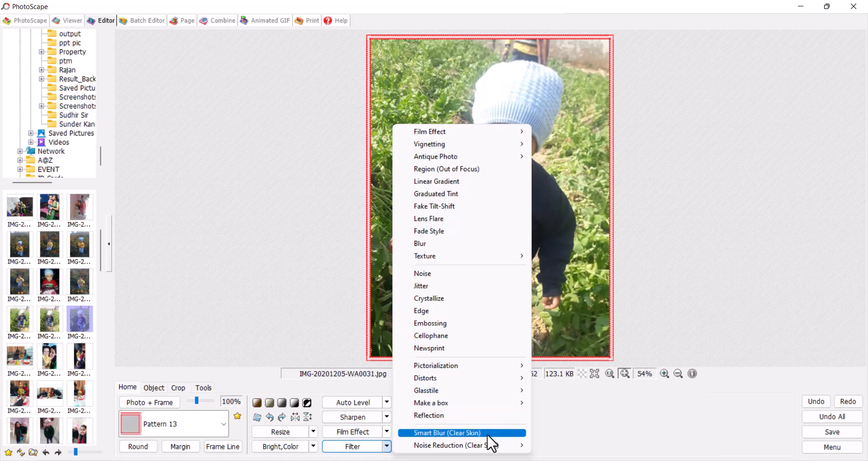
left_click(449, 194)
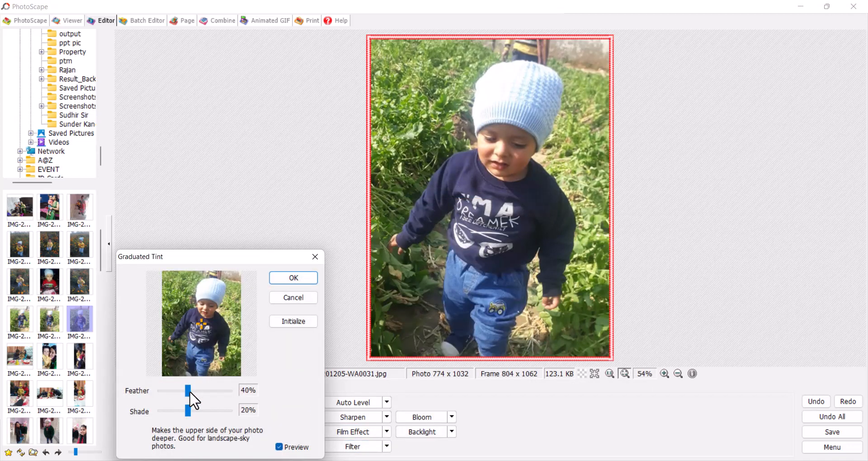
left_click_drag(188, 412, 205, 412)
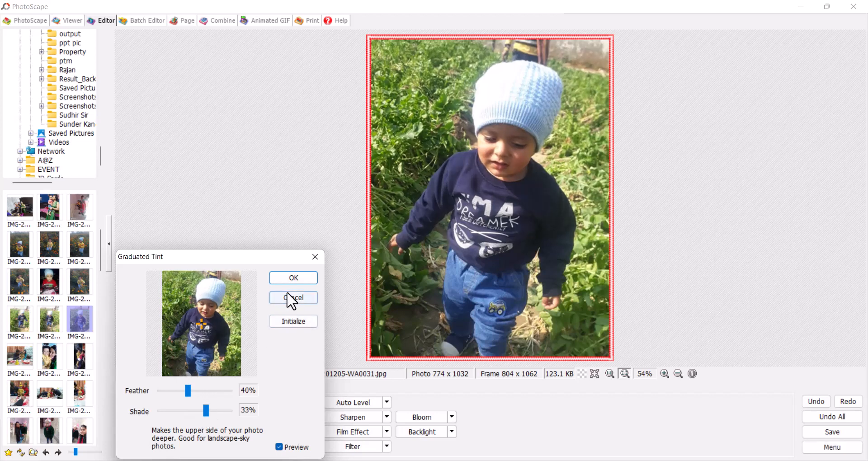
left_click(293, 278)
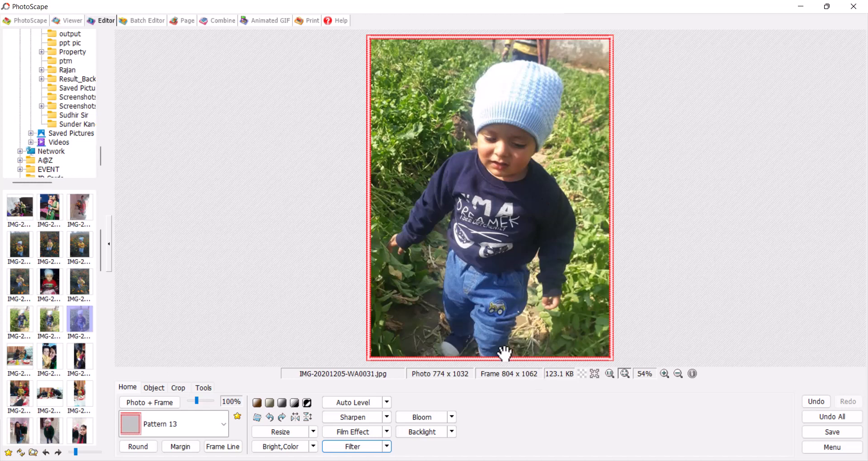
key("ctrl+z")
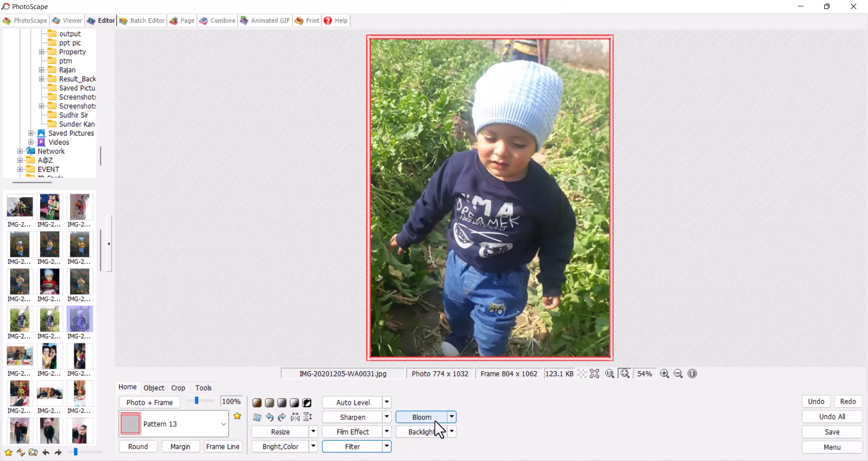
Step: Apply Bloom in Normal Mode with Blur 1.2 and Contrast 40
left_click(436, 421)
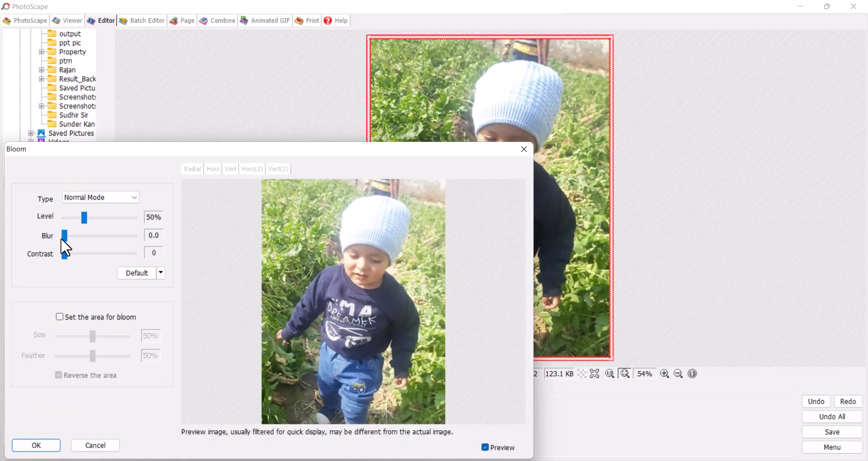
left_click_drag(64, 233, 93, 246)
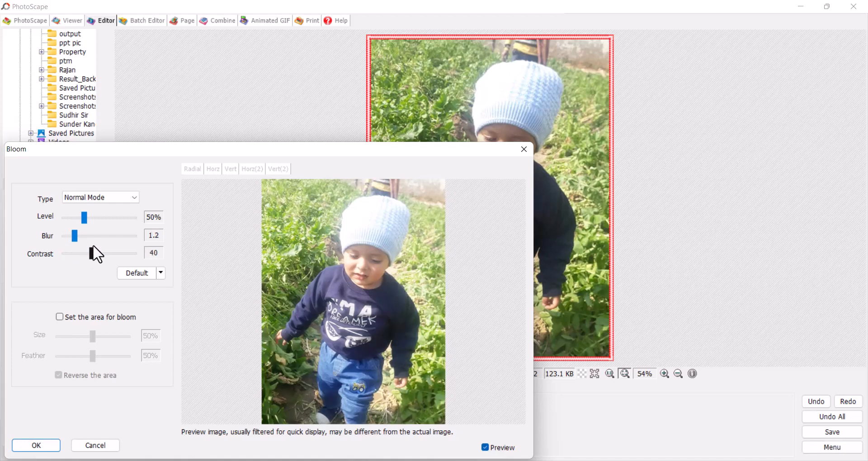
left_click(110, 196)
left_click(110, 195)
left_click(36, 445)
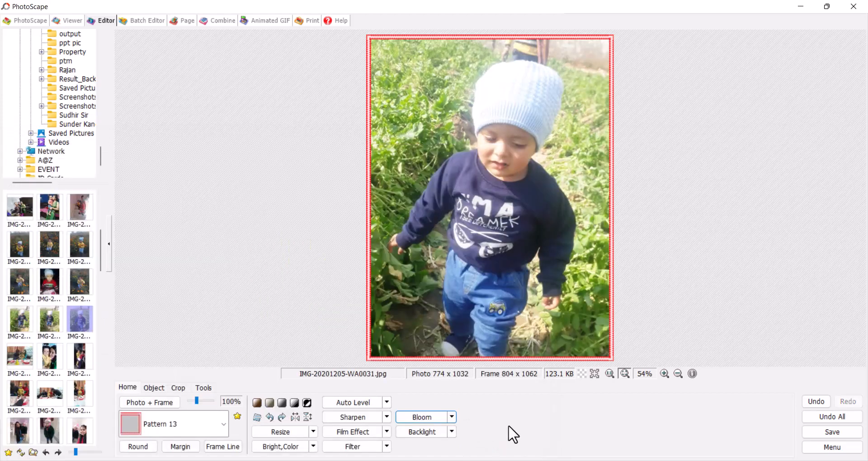
Step: Boost the photo with a (+) 200% Backlight correction
left_click(447, 432)
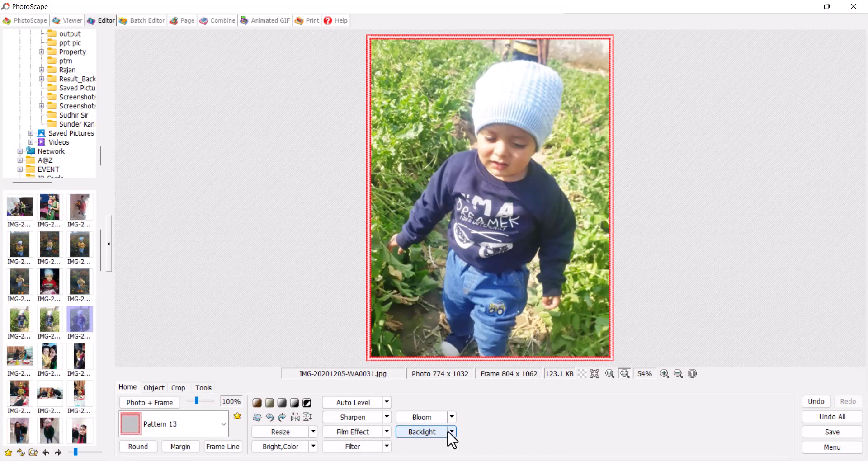
left_click(450, 432)
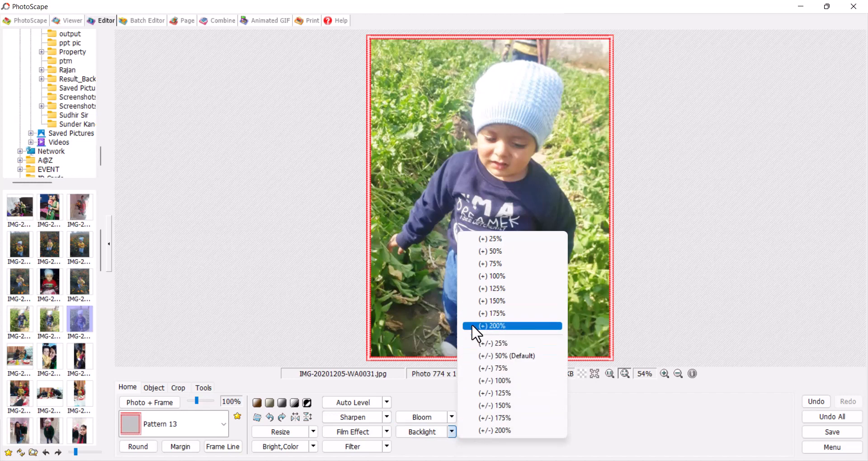
left_click(489, 326)
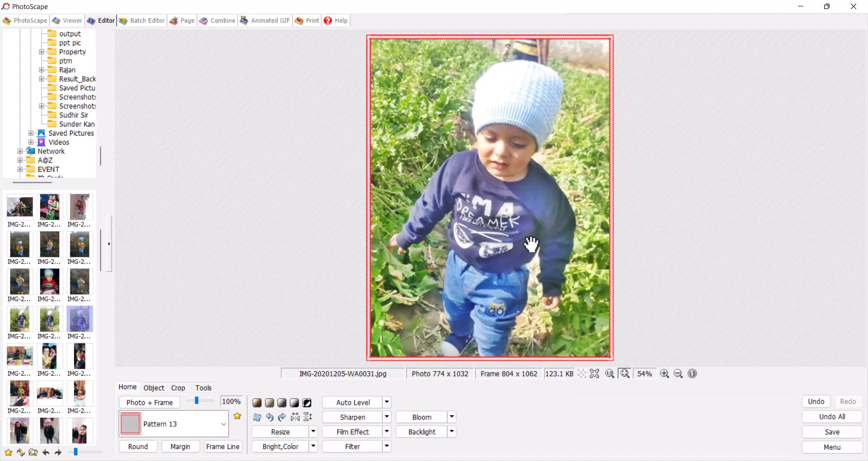
Step: Round the photo's corners and add a green 10 px margin
left_click(142, 449)
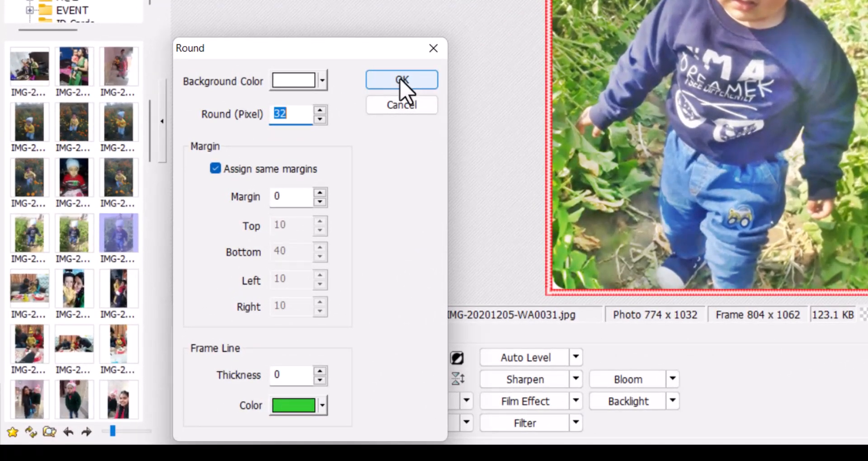
left_click(400, 81)
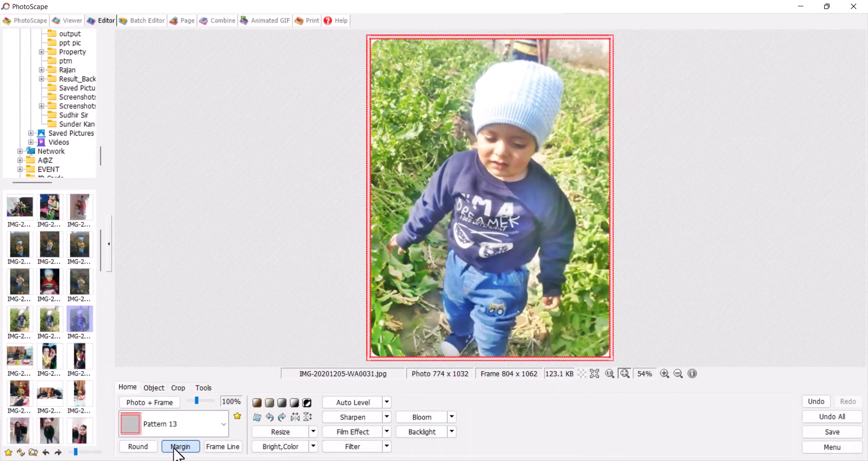
left_click(177, 447)
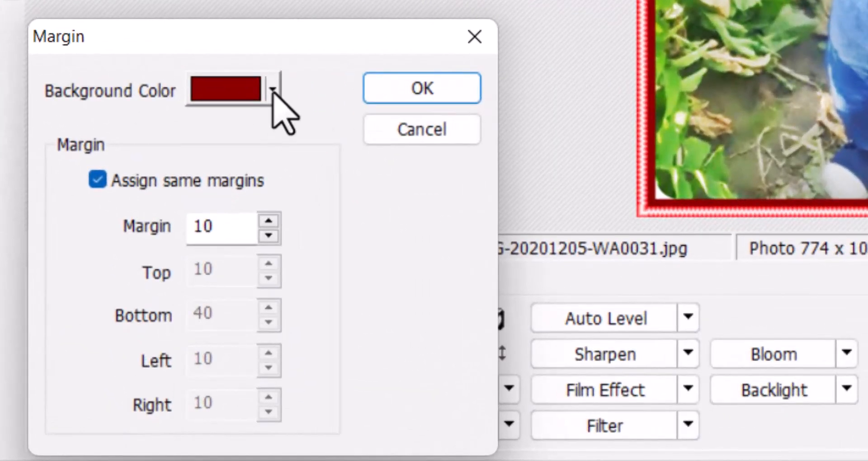
left_click(215, 304)
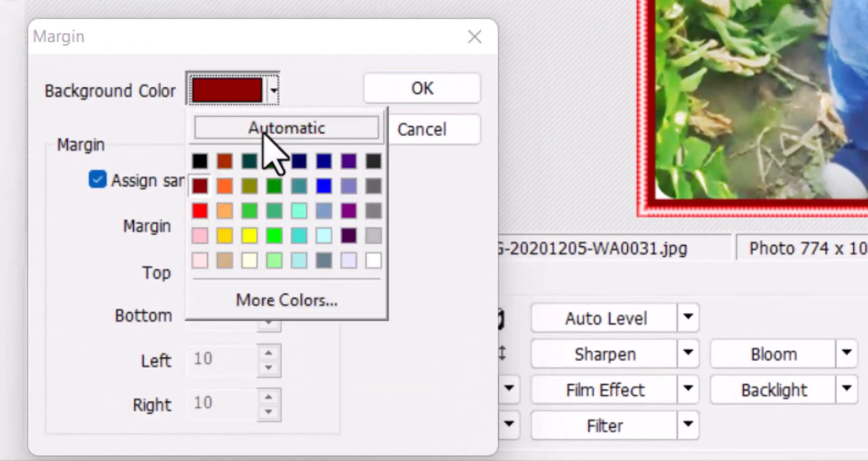
left_click(249, 210)
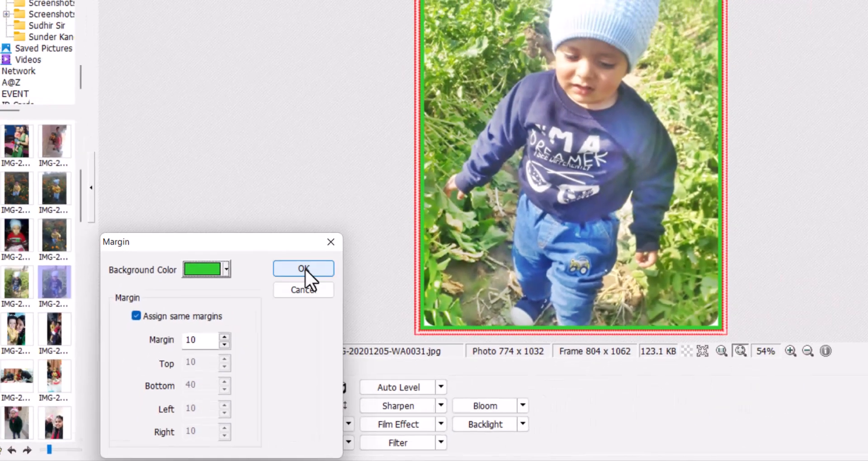
left_click(422, 89)
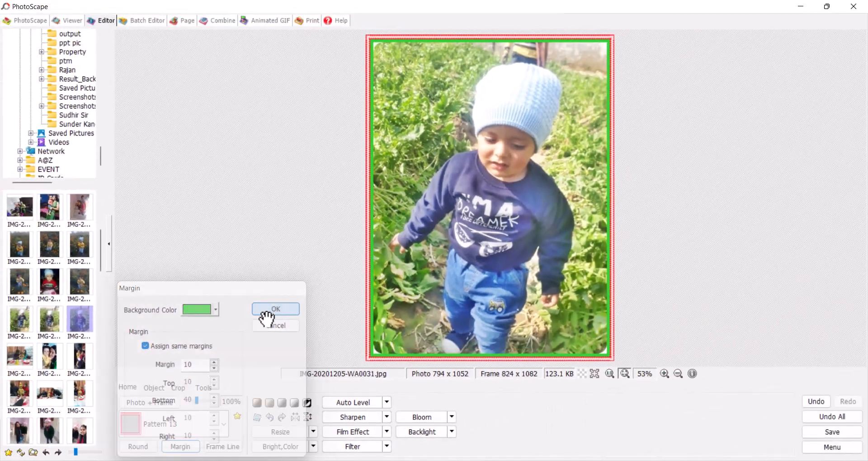
Step: Remove the red pattern frame by choosing No Frame
left_click(169, 424)
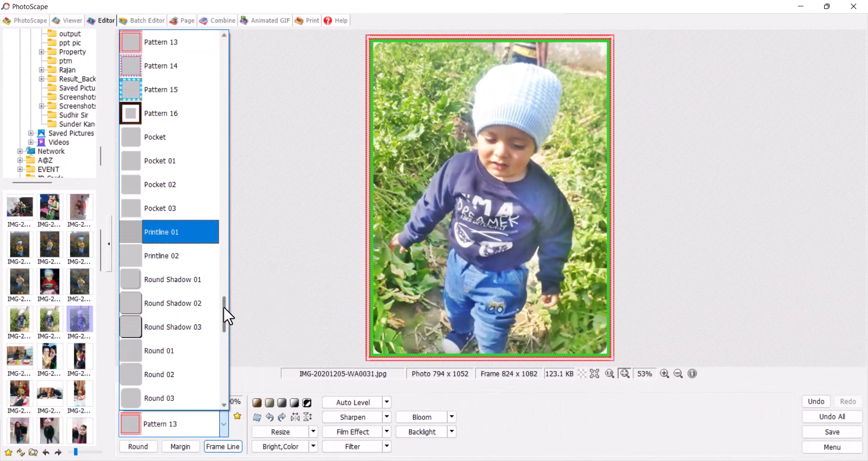
left_click_drag(223, 306, 232, 40)
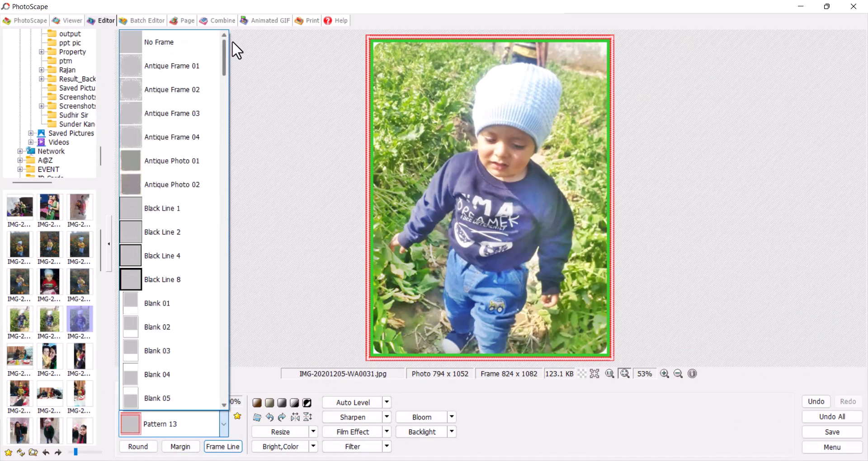
left_click(193, 45)
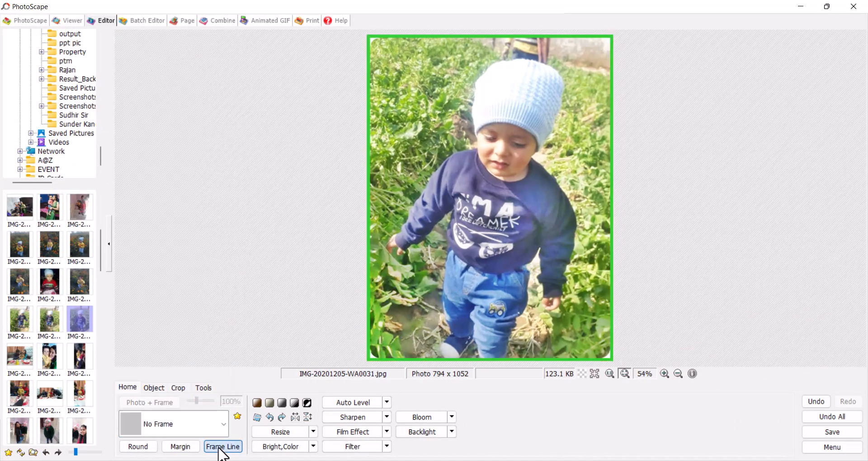
Step: Add a long-dash frame line with thickness 2
left_click(220, 447)
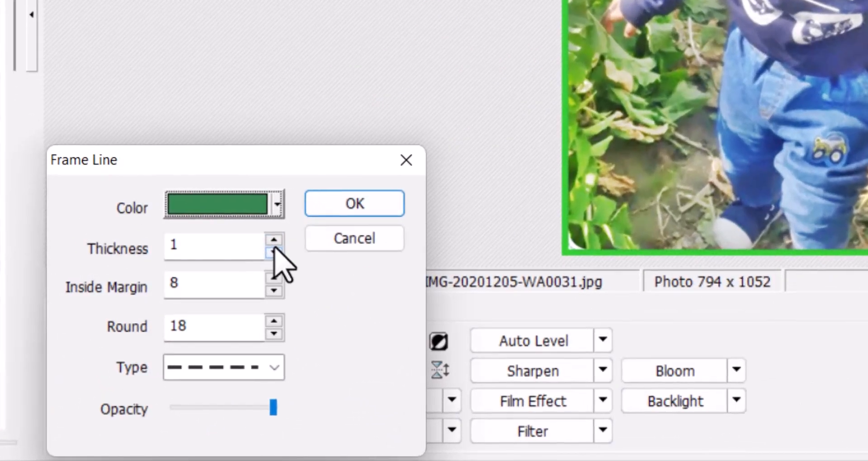
left_click(250, 296)
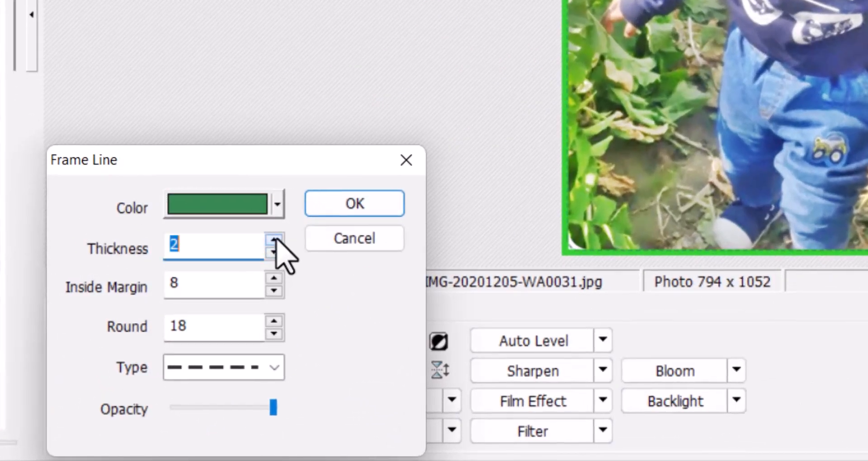
left_click(218, 367)
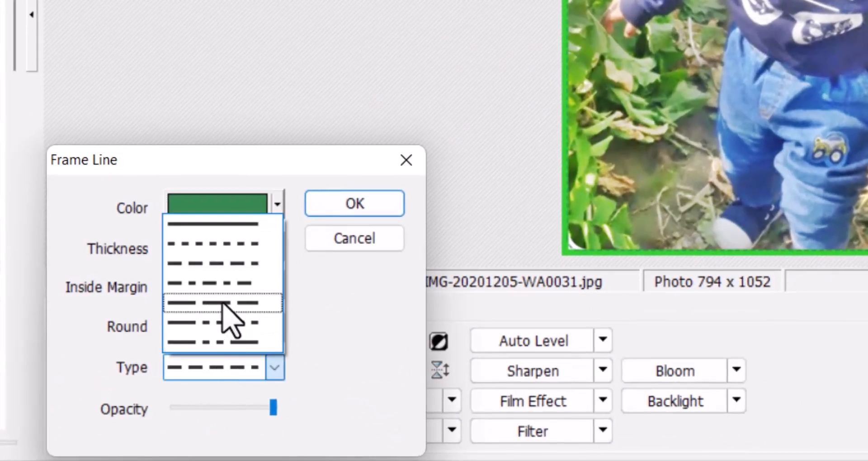
left_click(221, 304)
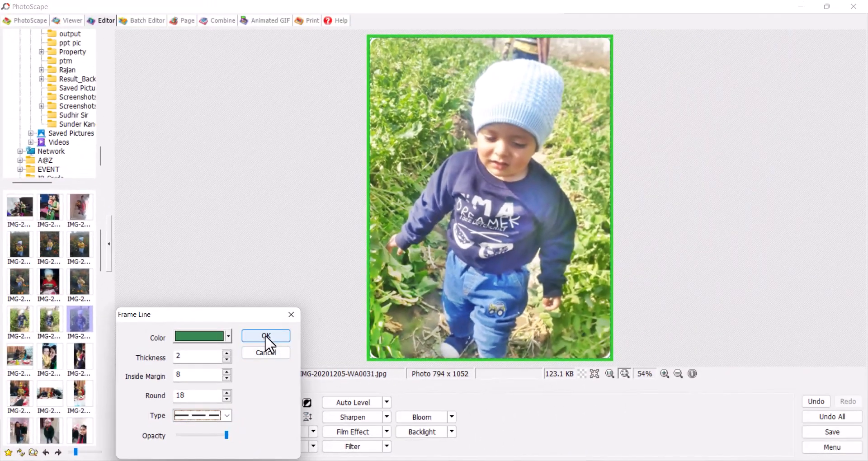
left_click(265, 335)
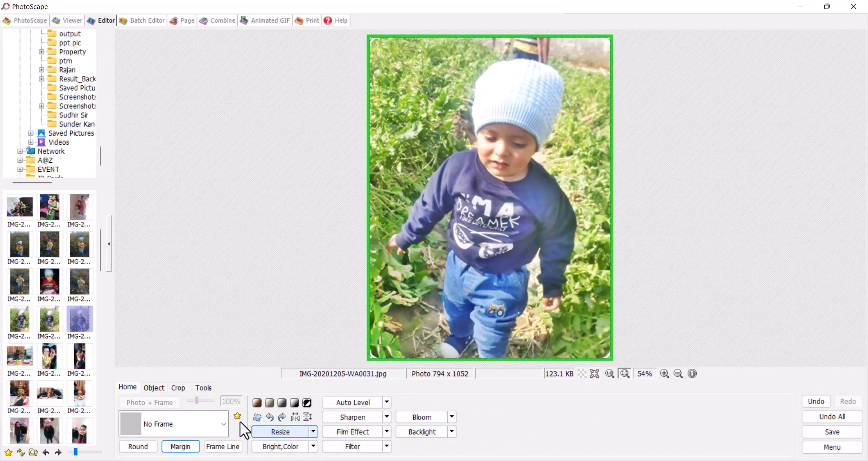
Step: Add a name caption in Times New Roman CE, moved and enlarged over the child's jeans
left_click(151, 390)
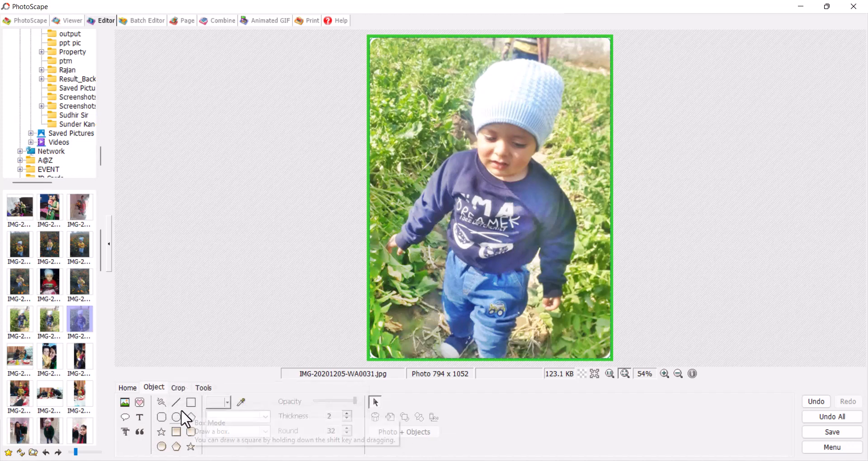
left_click(140, 417)
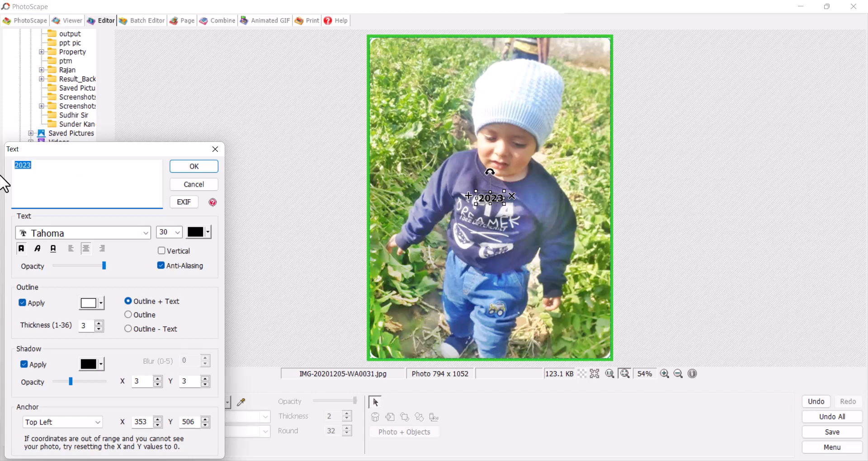
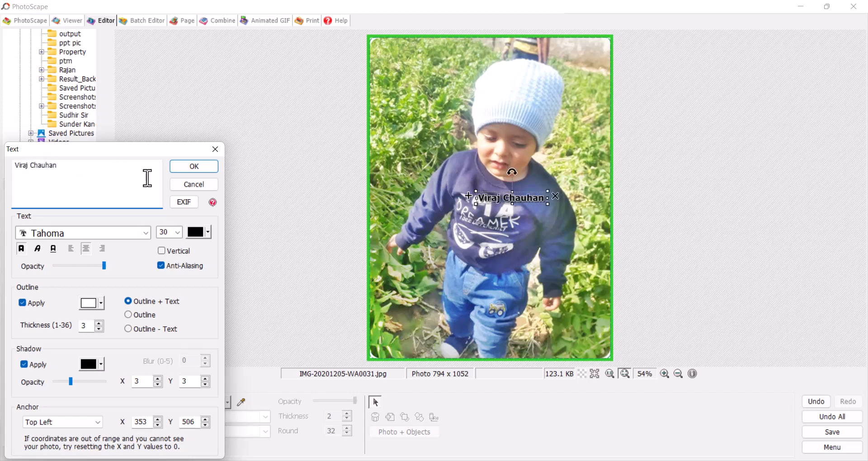
left_click(96, 235)
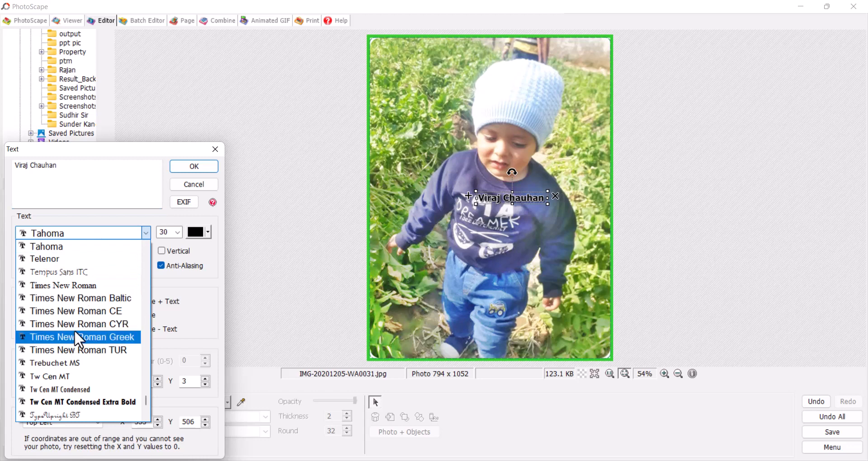
left_click(79, 310)
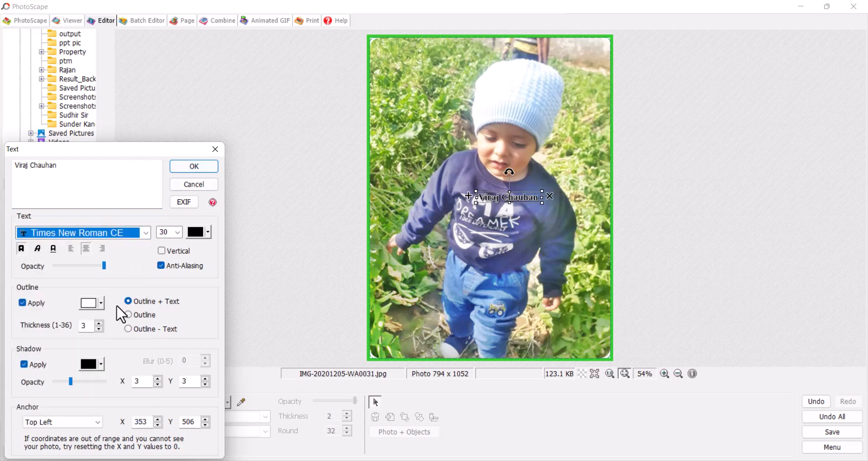
left_click(204, 168)
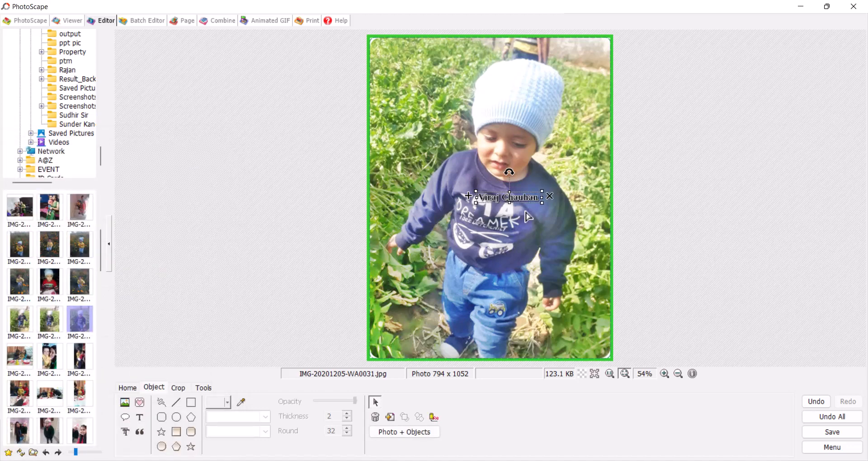
left_click_drag(520, 197, 592, 333)
left_click_drag(529, 319, 512, 320)
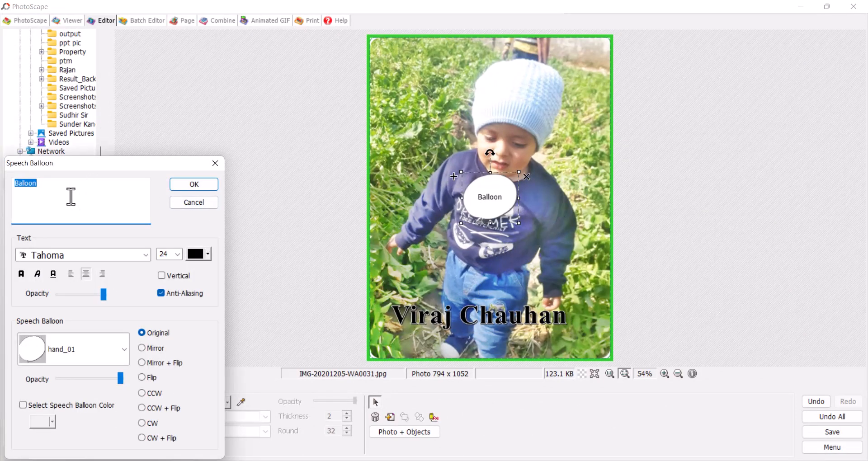
Step: Give the speech balloon the hand_02 shape and move it to the photo's lower right
left_click(93, 357)
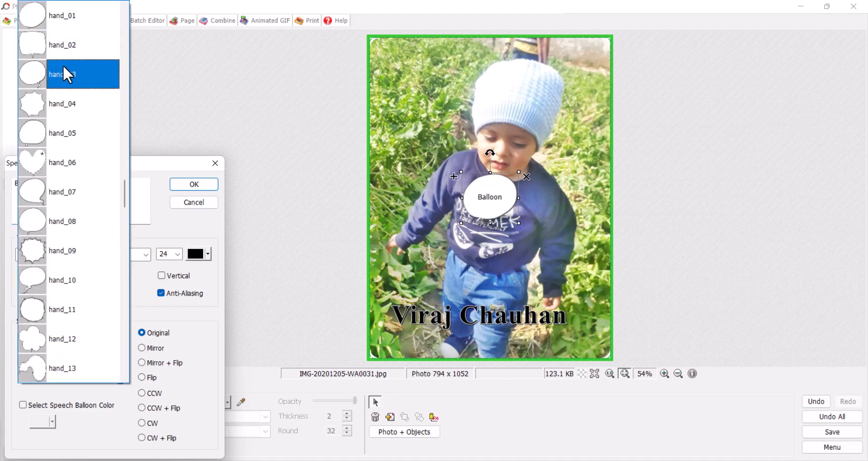
left_click(62, 42)
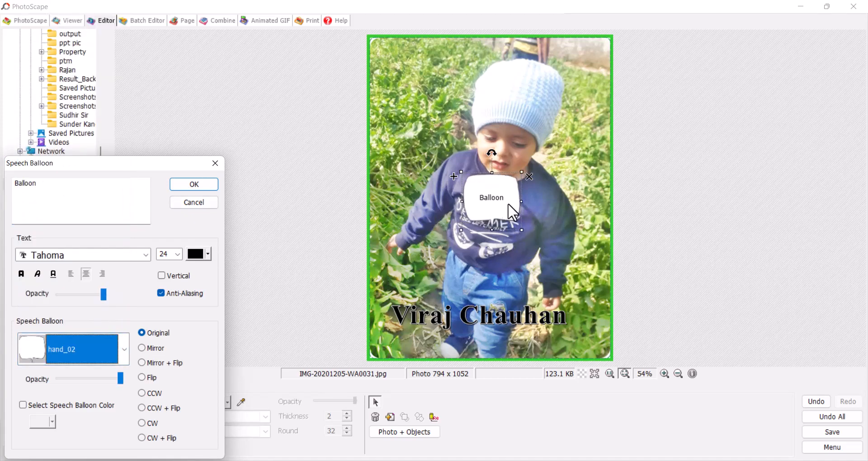
left_click_drag(102, 217, 3, 189)
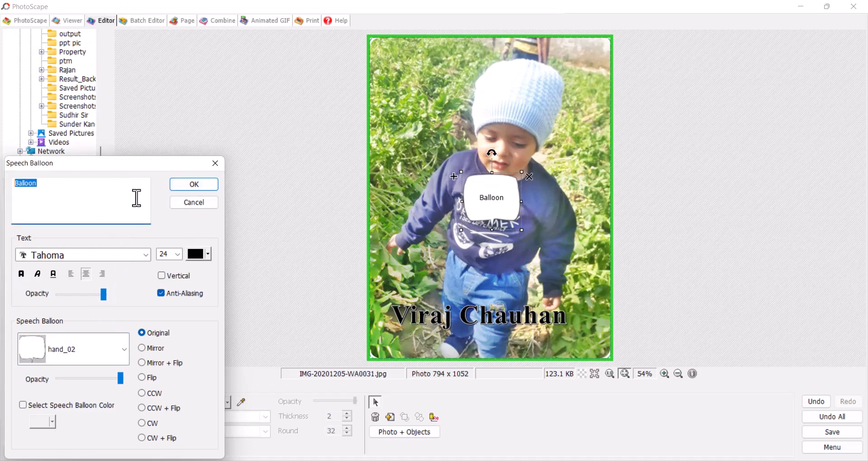
left_click(194, 202)
left_click_drag(509, 220, 600, 328)
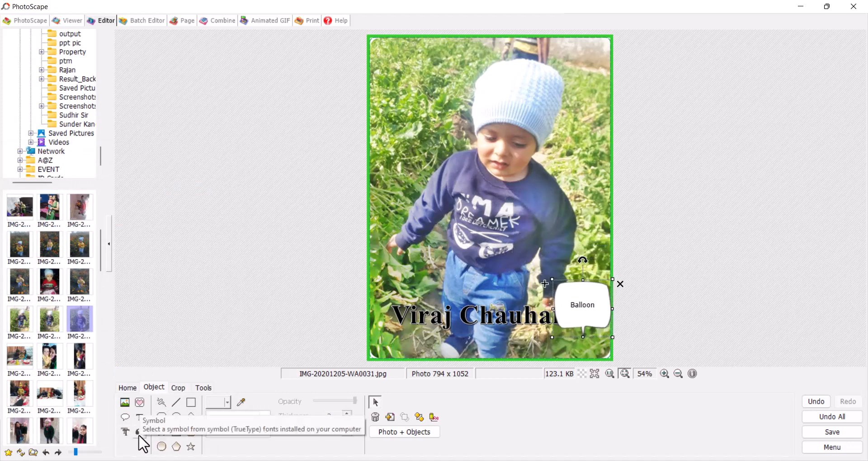
Step: Try the hair07 Makeup icon over the child's head, then delete it
left_click(140, 403)
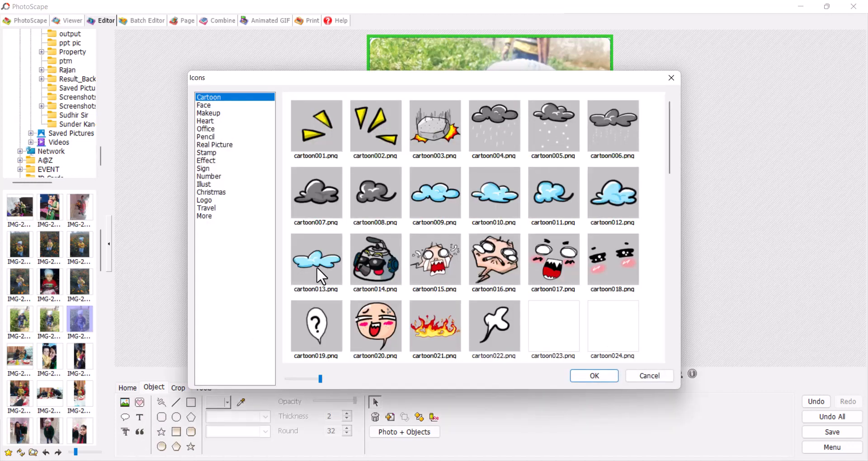
scroll(518, 235, "down", 5)
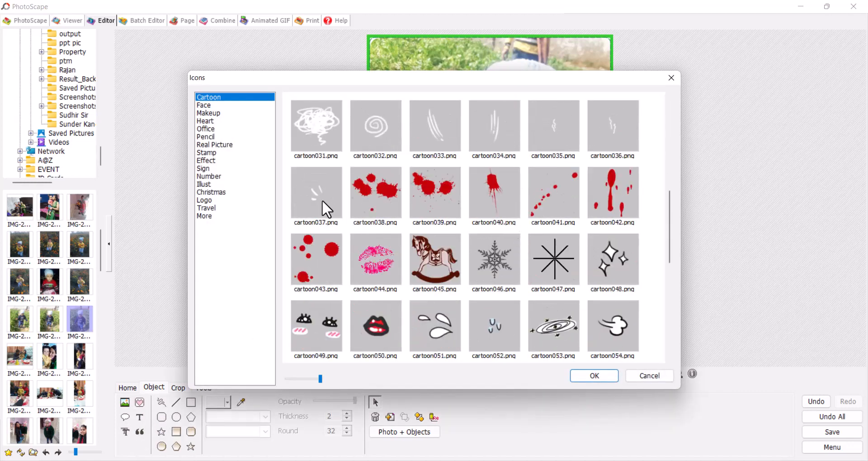
left_click(215, 113)
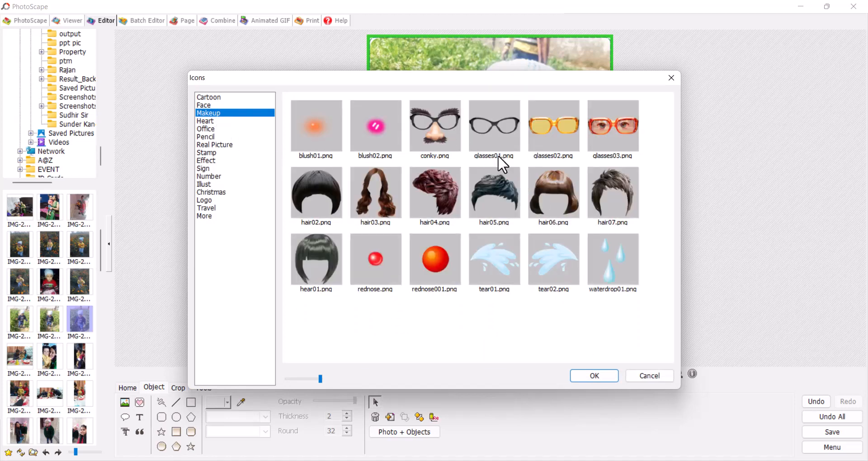
left_click(509, 130)
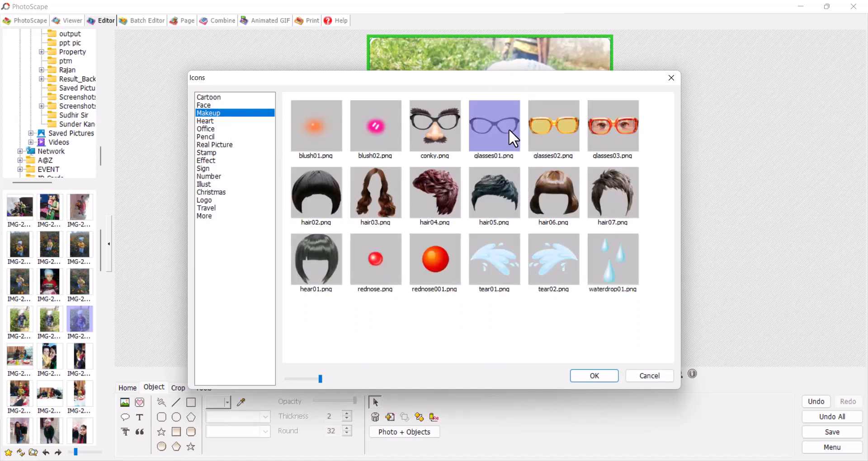
left_click(571, 133)
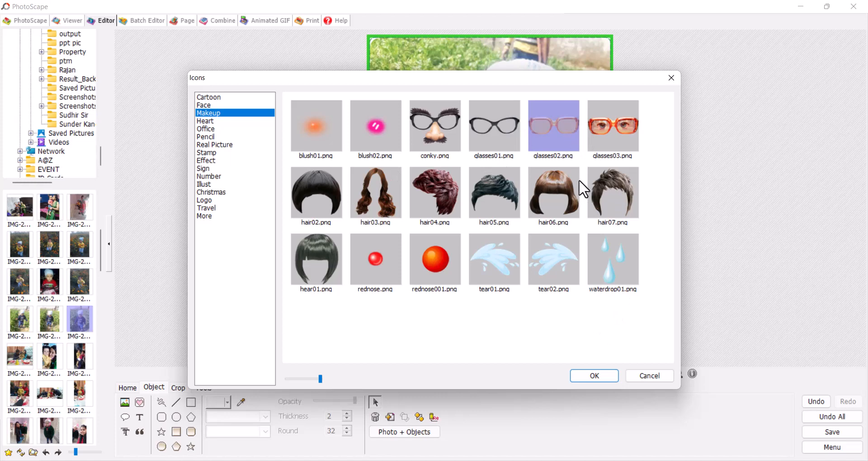
left_click(622, 224)
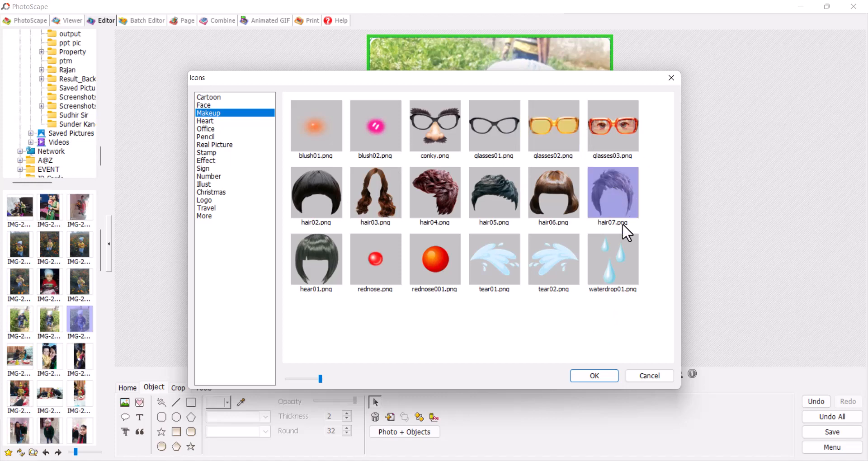
left_click(593, 376)
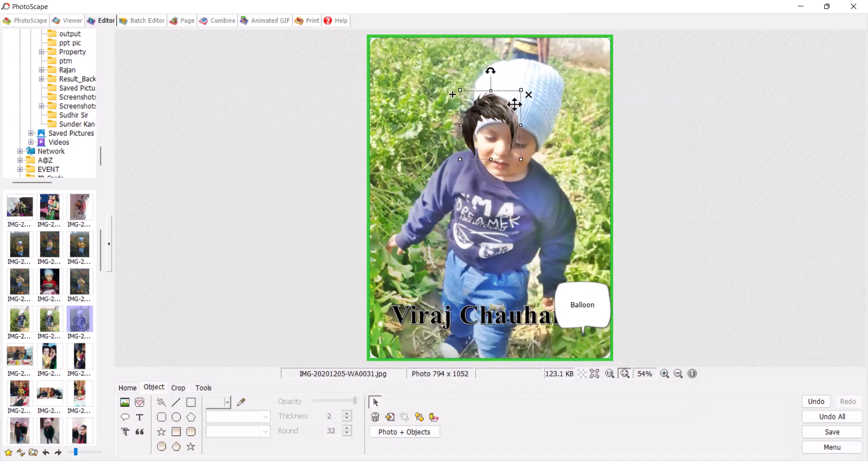
left_click_drag(514, 105, 562, 80)
key("Delete")
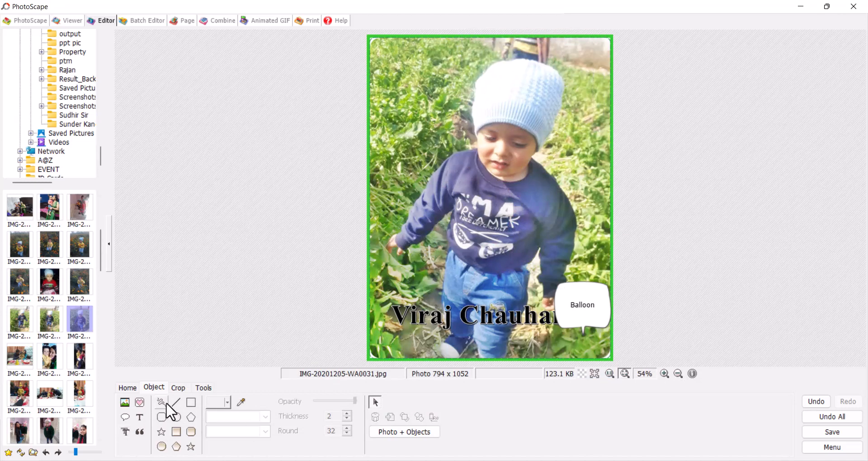
Step: Draw a filled blue bar across the photo just above the name caption, then show Crop options
left_click(179, 432)
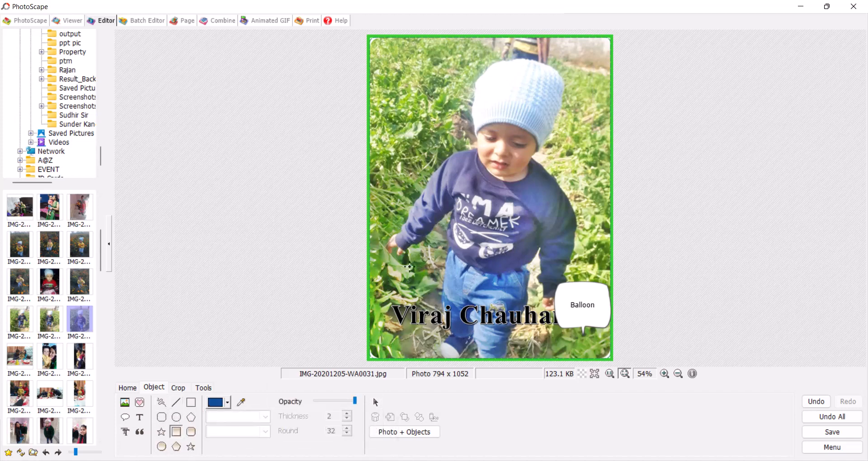
left_click_drag(381, 266, 607, 288)
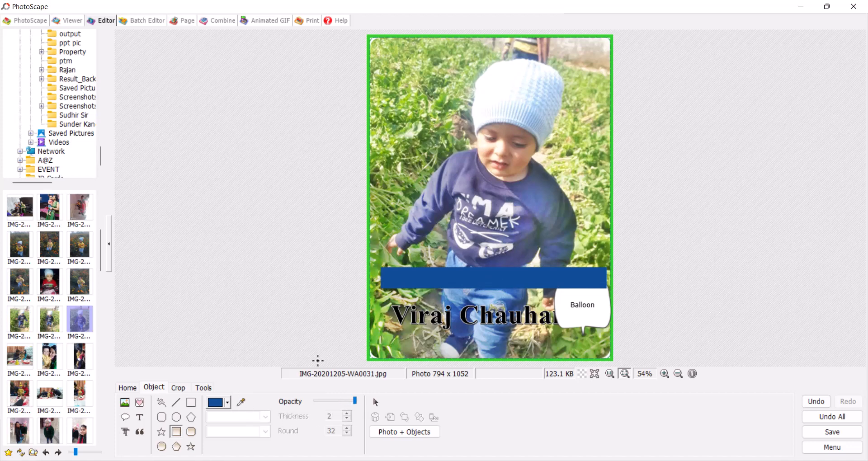
left_click(178, 387)
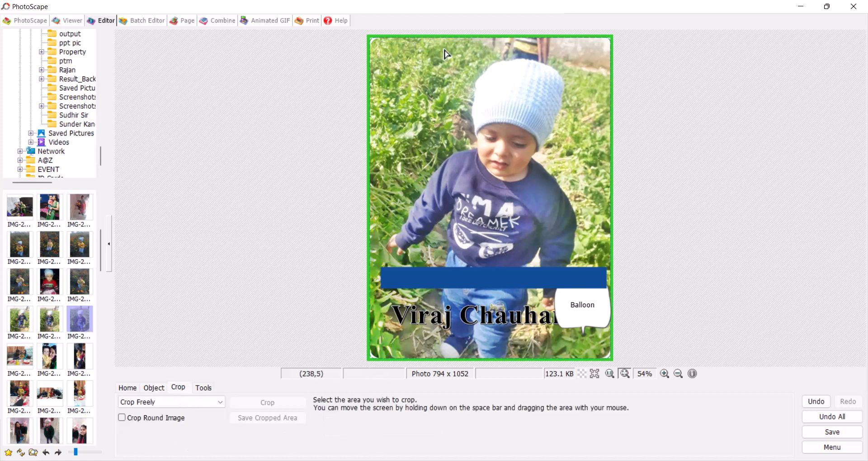
Step: Keep the crop ratio at Crop Freely and load the Segam World Environment Day poster
left_click(175, 402)
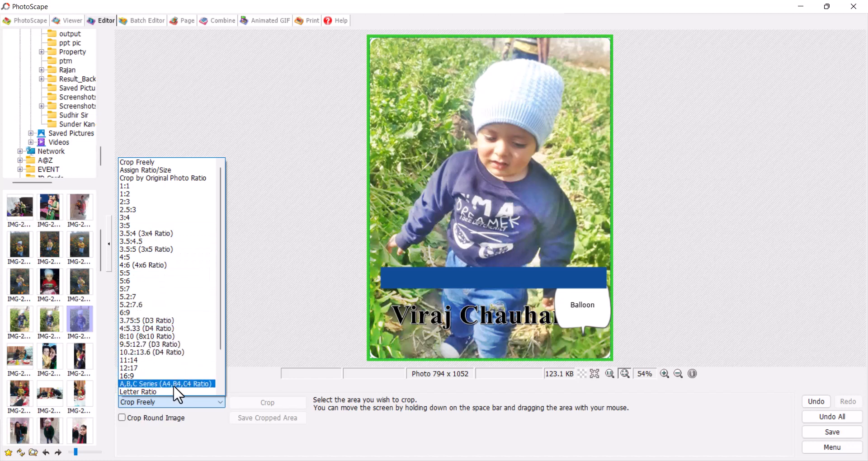
left_click(253, 240)
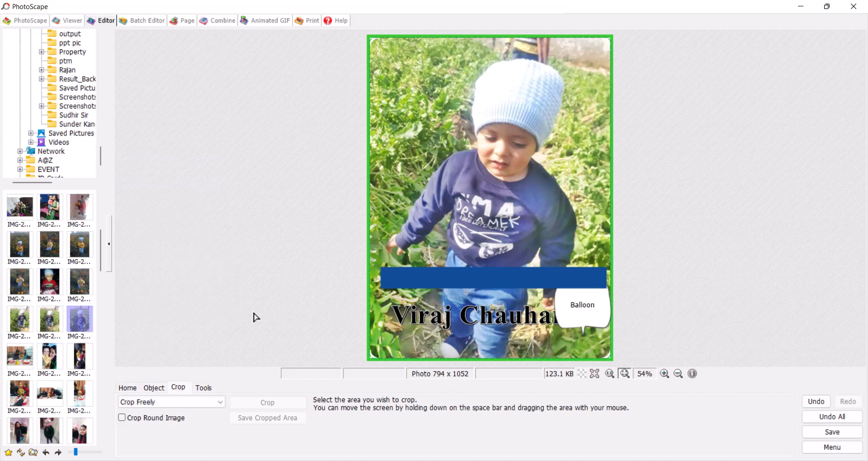
left_click(205, 388)
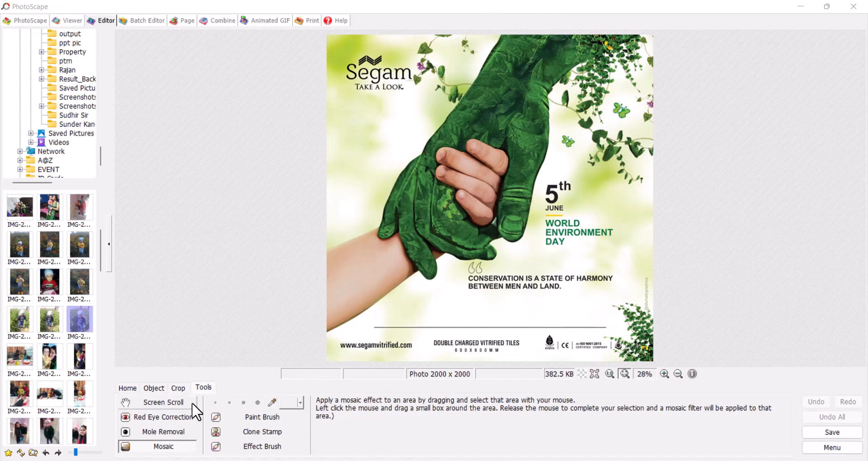
Step: Activate the Clone Stamp tool with the second, smaller brush size
left_click(203, 387)
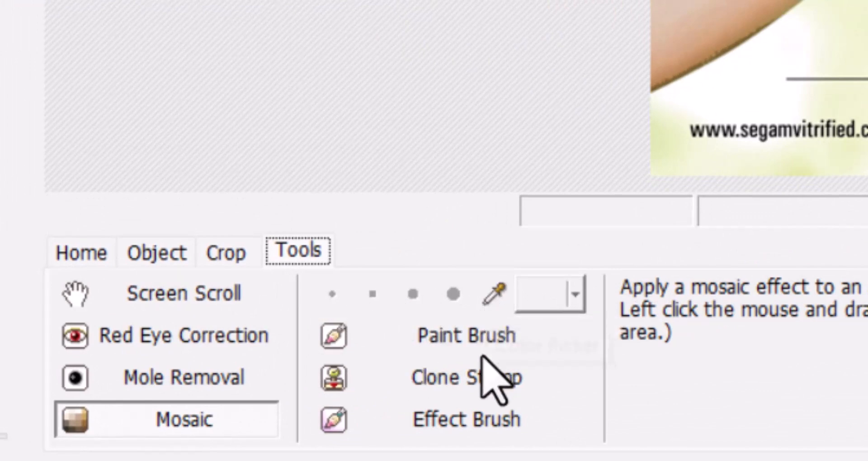
left_click(474, 387)
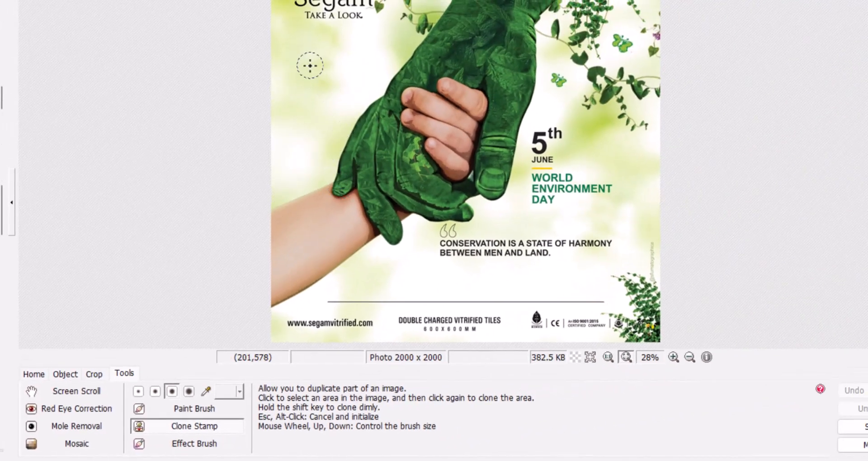
left_click(154, 394)
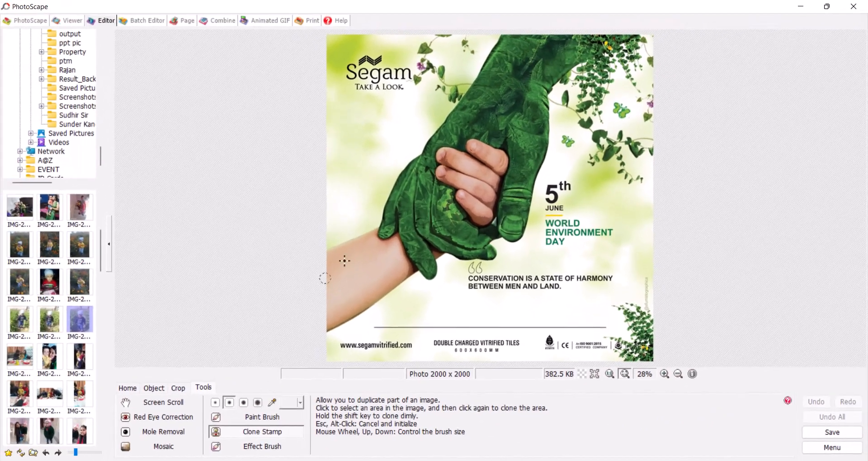
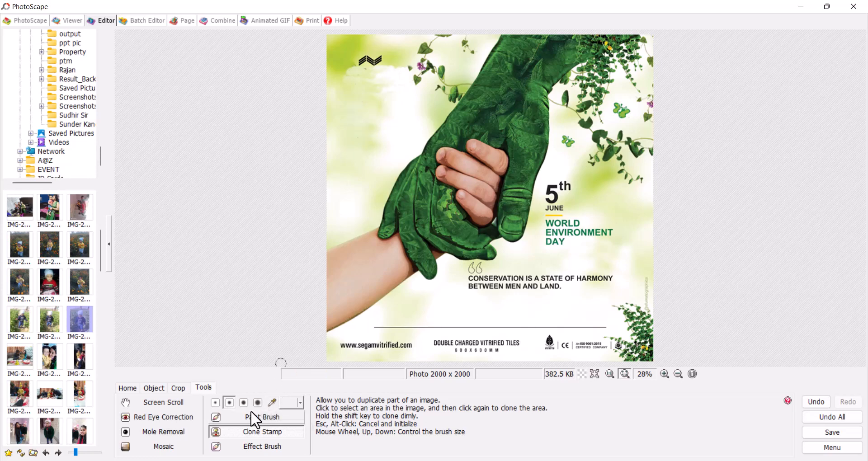
Step: Pixelate the '5th' date on the poster with a Low mosaic, then go back to the launcher
left_click(172, 450)
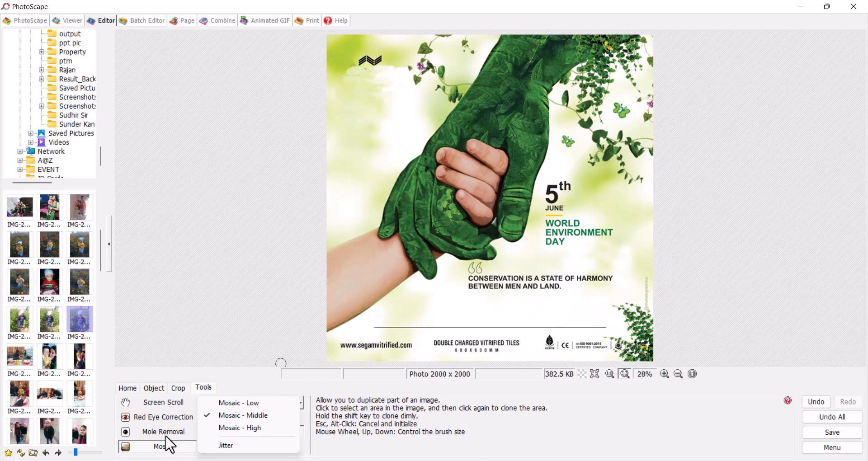
left_click(239, 402)
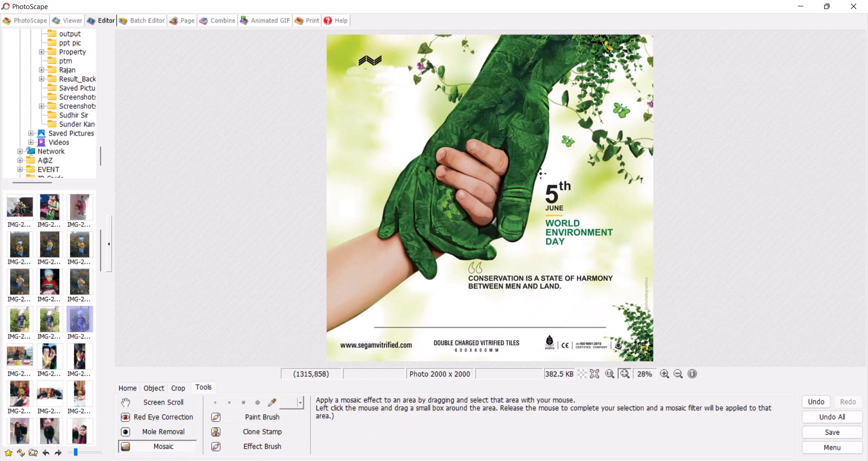
left_click_drag(539, 173, 599, 218)
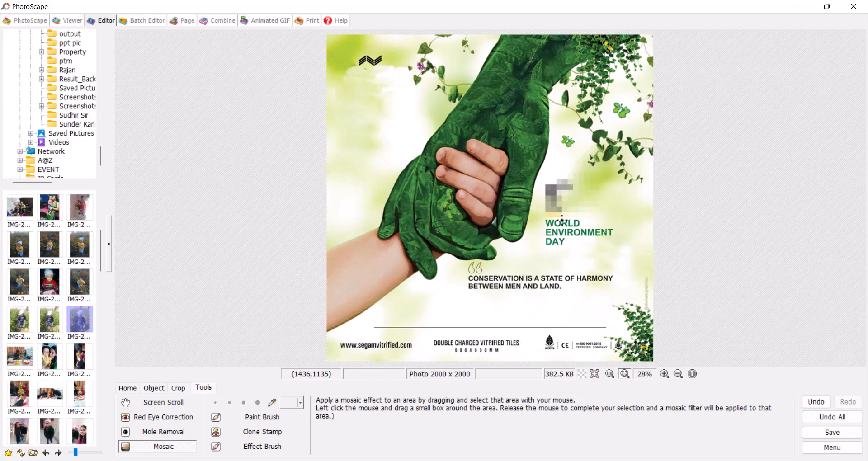
left_click(31, 23)
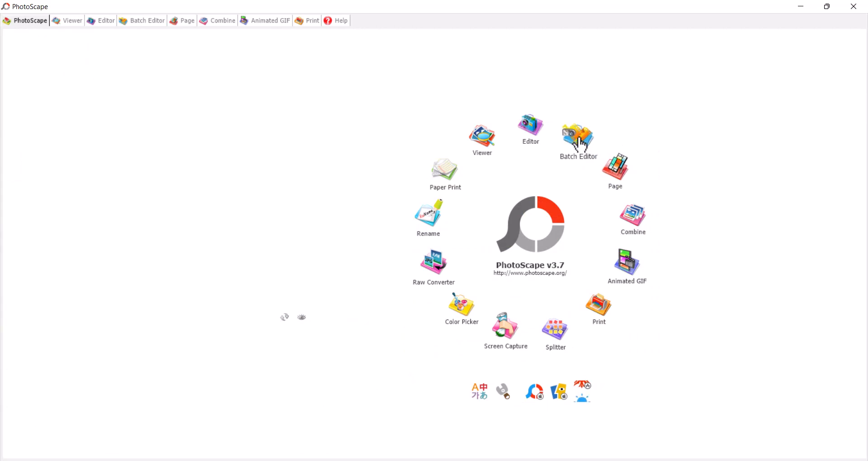
Step: Load the A@Z > Social photos, down to the Valentine image, into the Batch Editor list
left_click(576, 149)
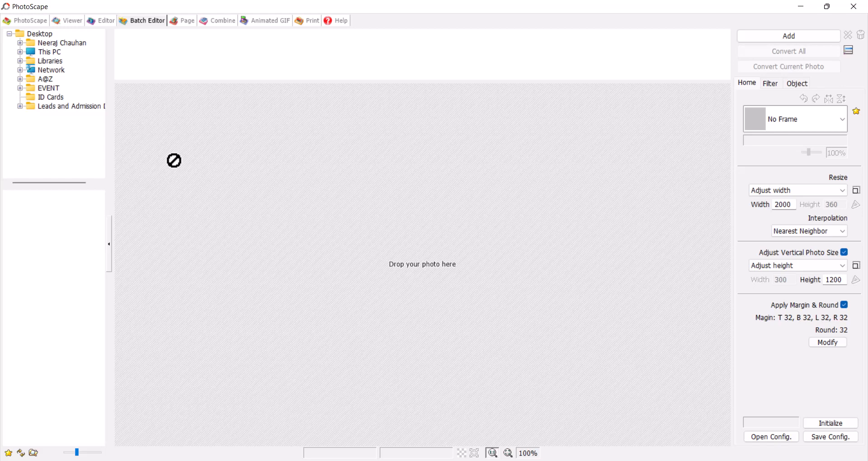
left_click(20, 78)
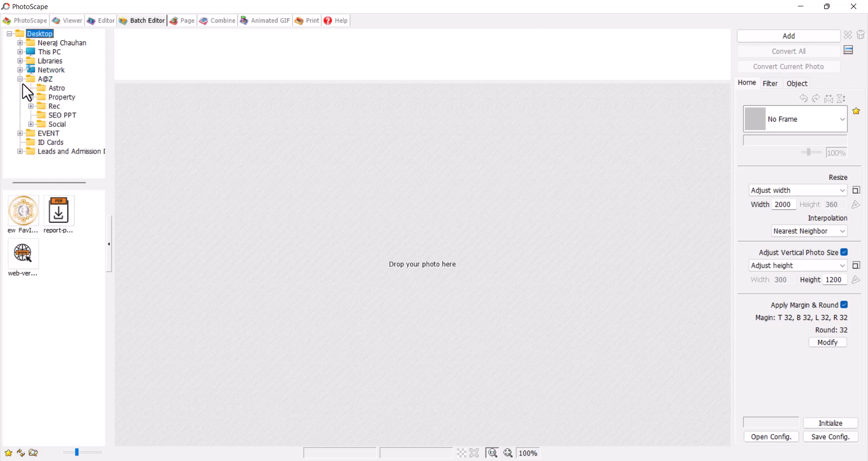
left_click(30, 124)
double_click(56, 124)
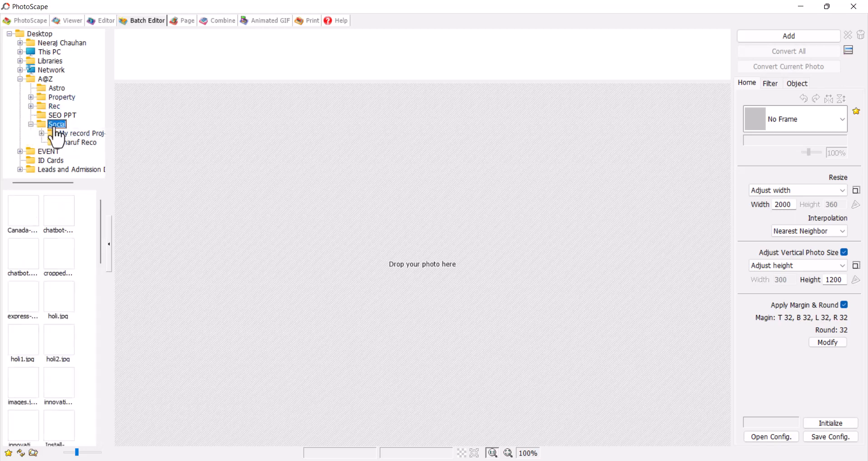
scroll(23, 215, "down", 8)
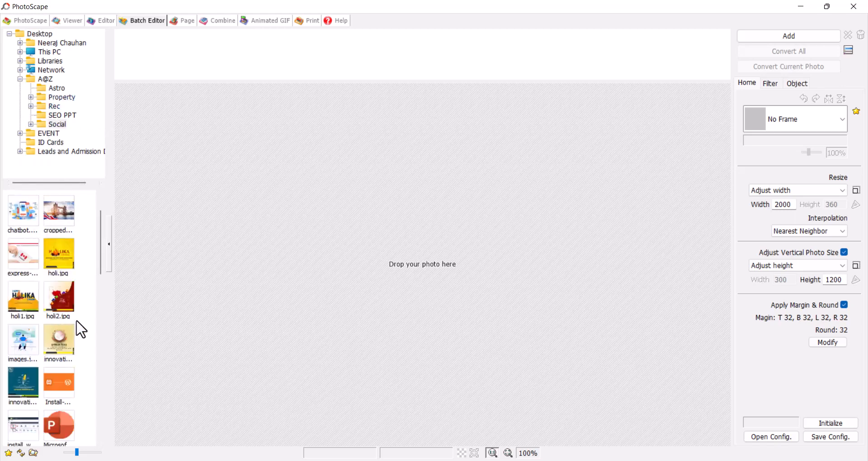
left_click(59, 384, "shift")
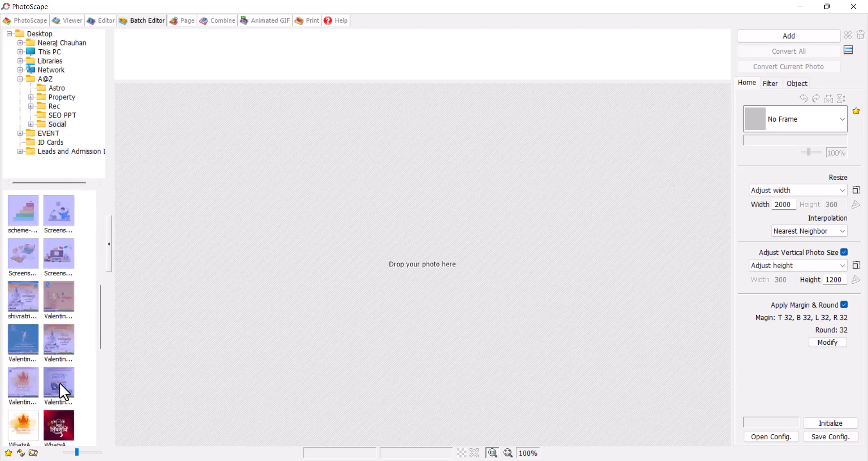
left_click_drag(234, 109, 247, 48)
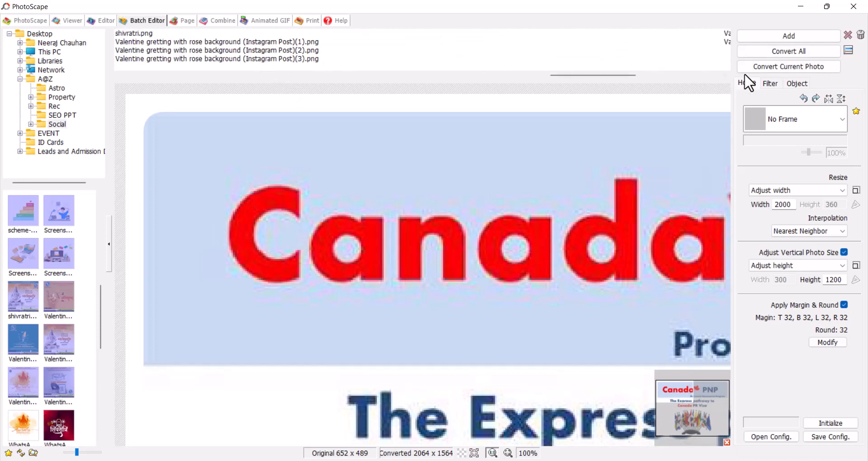
Step: Convert all batch photos at JPEG quality 82 and return to the launcher
left_click(789, 206)
left_click(790, 50)
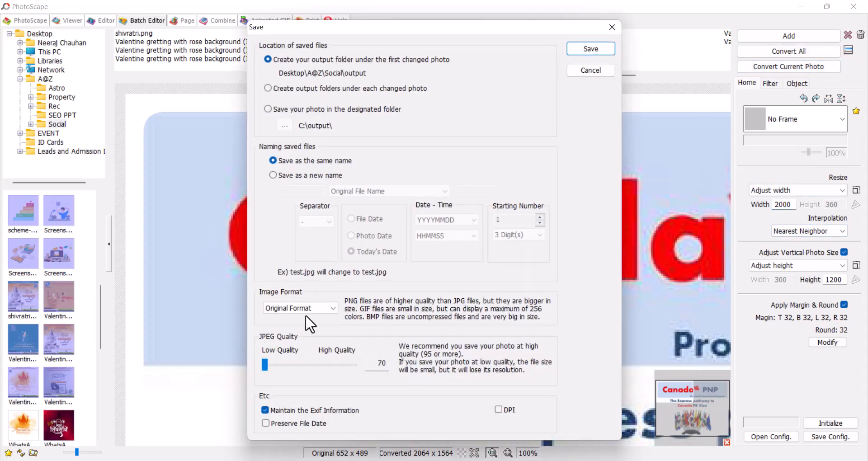
mouse_move(271, 368)
left_mouse_down()
mouse_move(337, 368)
mouse_move(265, 368)
left_mouse_up()
left_click(580, 50)
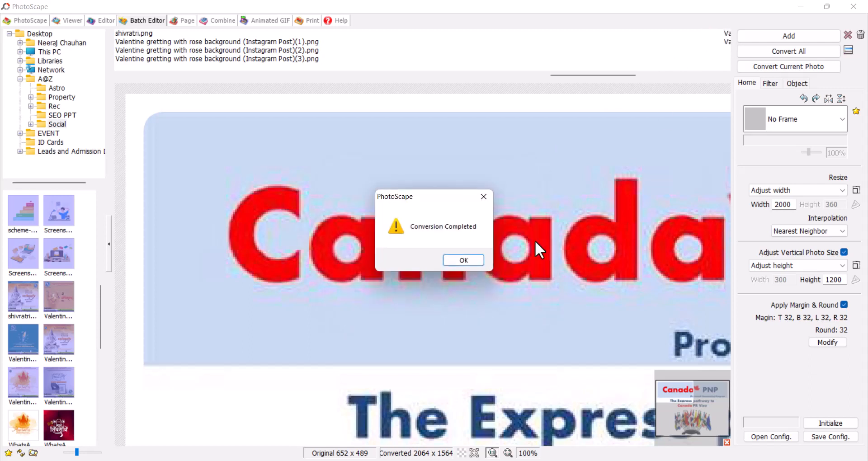
left_click(460, 261)
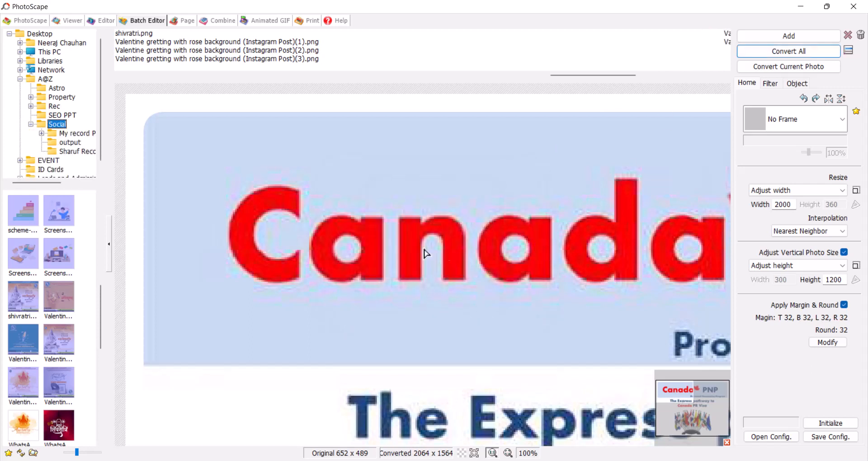
left_click(30, 20)
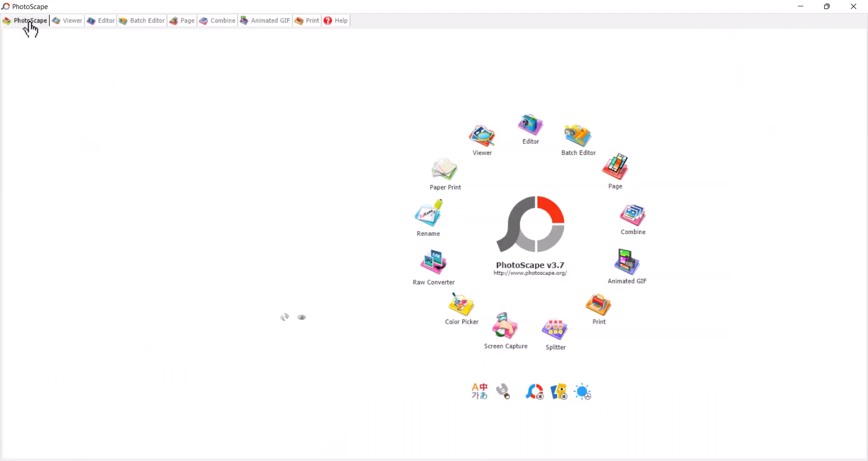
Step: In the Page module, try several collage layouts and settle on a 10-cell layout
left_click(615, 171)
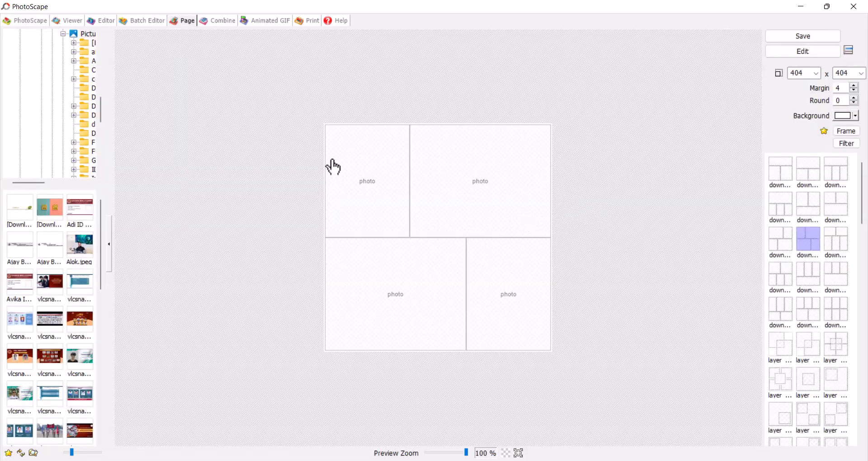
left_click(812, 311)
scroll(812, 317, "down", 5)
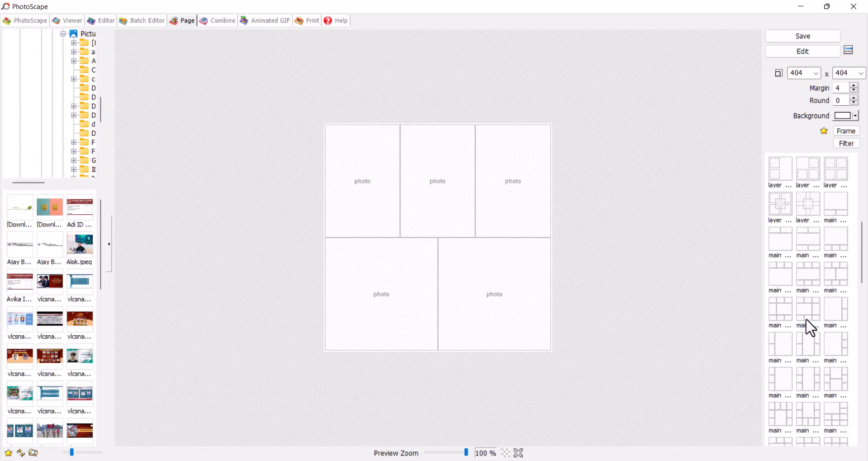
left_click(806, 314)
scroll(808, 314, "down", 3)
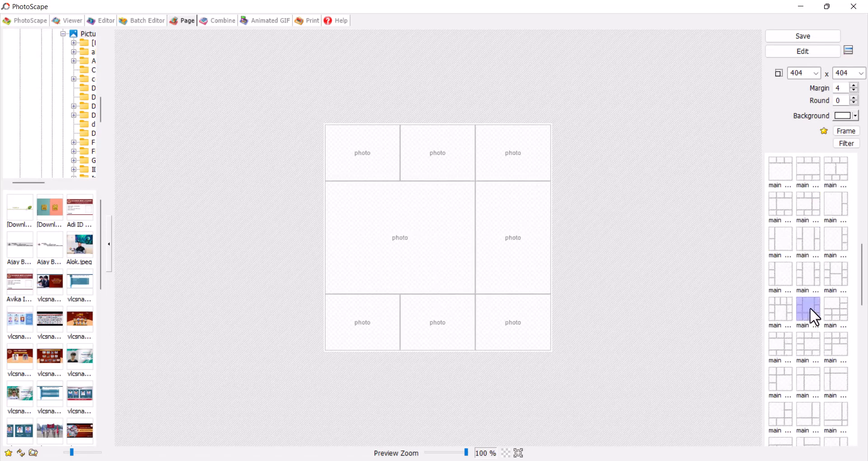
left_click(809, 308)
scroll(810, 310, "down", 4)
left_click(804, 311)
scroll(798, 311, "down", 1)
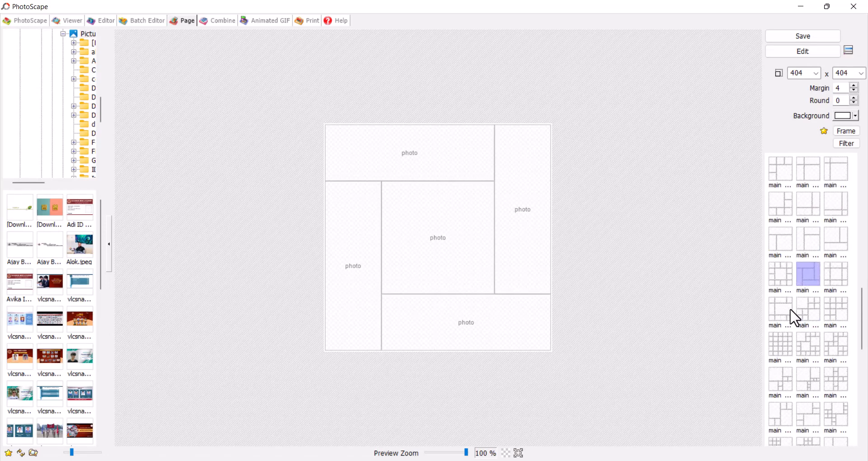
scroll(809, 314, "down", 2)
left_click(804, 277)
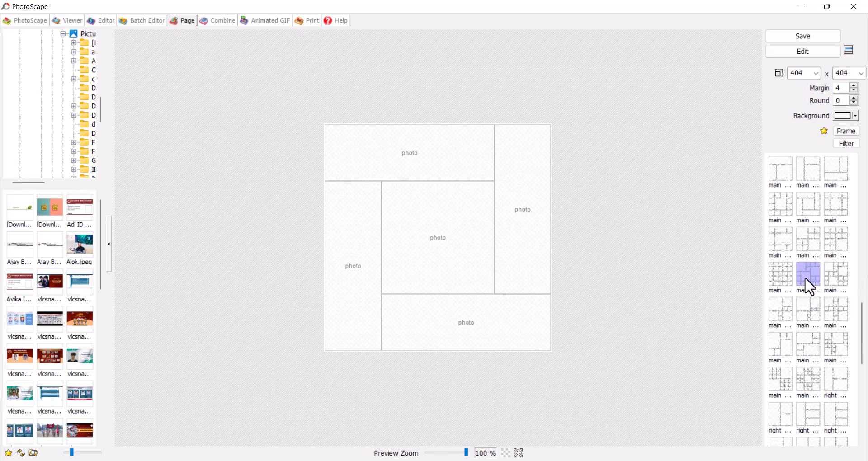
left_click(810, 309)
Step: Fill the top-left, bottom-left and bottom-right cells with the portrait, video still and boys' photo
left_click_drag(103, 246, 359, 233)
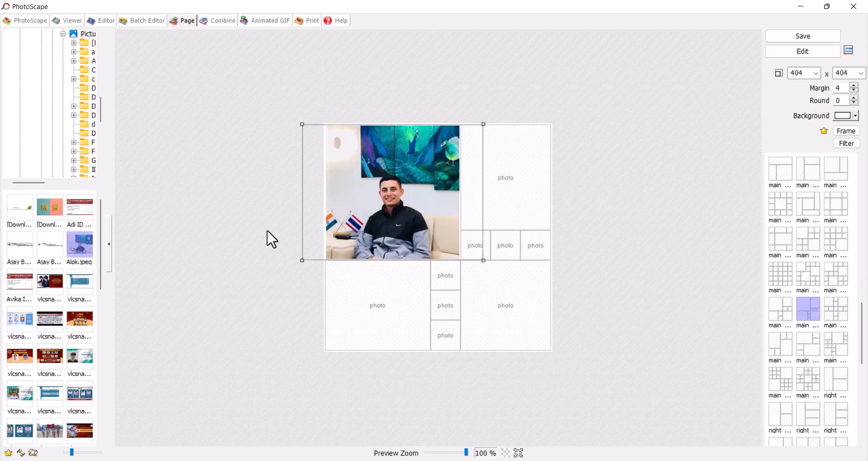
left_click_drag(72, 291, 362, 299)
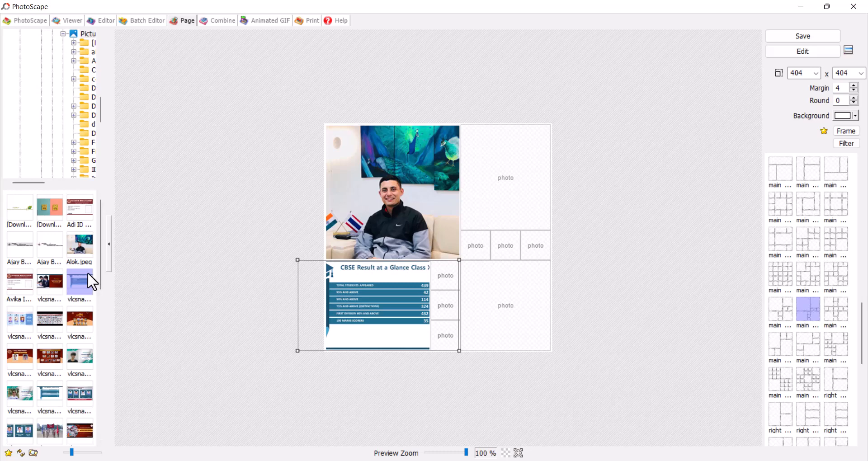
left_click_drag(49, 282, 499, 298)
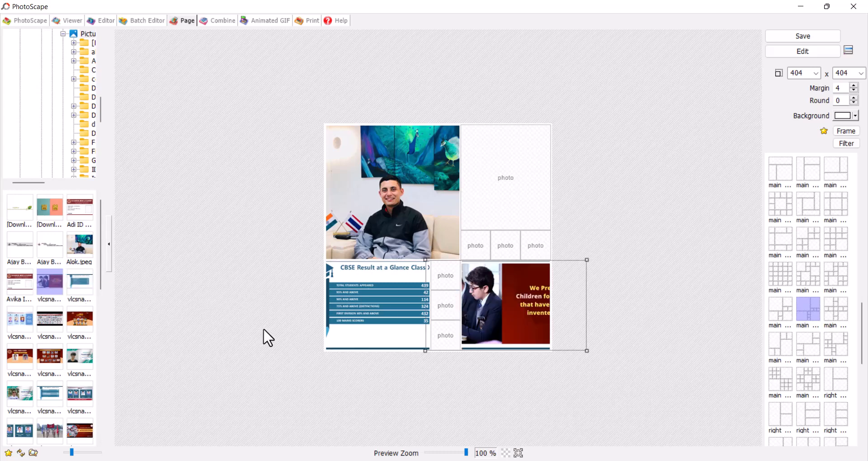
left_click_drag(536, 328, 581, 329)
left_click(709, 273)
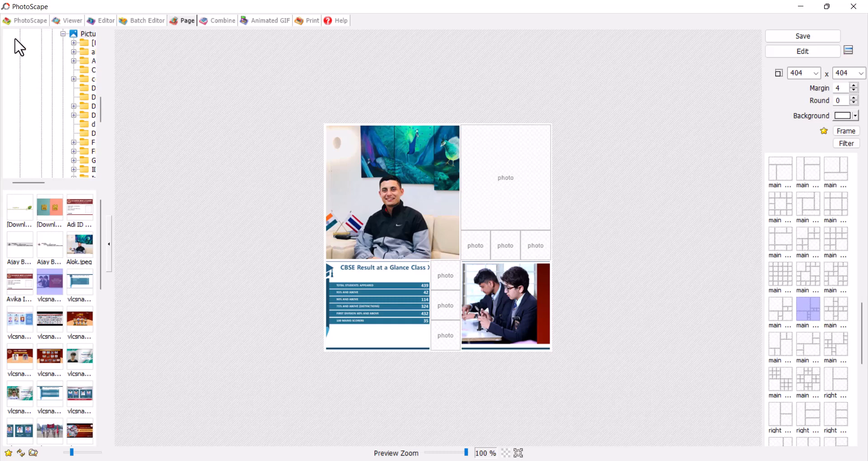
left_click(15, 20)
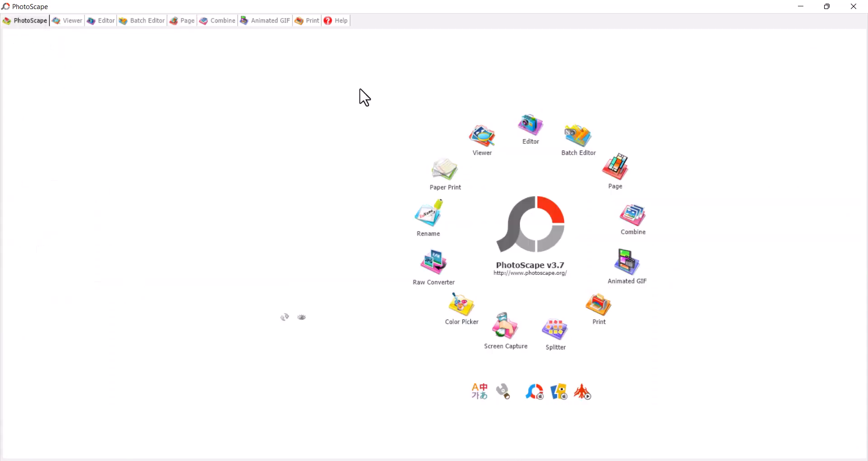
Step: Append the Pedagogical Tools image as the fourth picture in the Combine strip
left_click(633, 225)
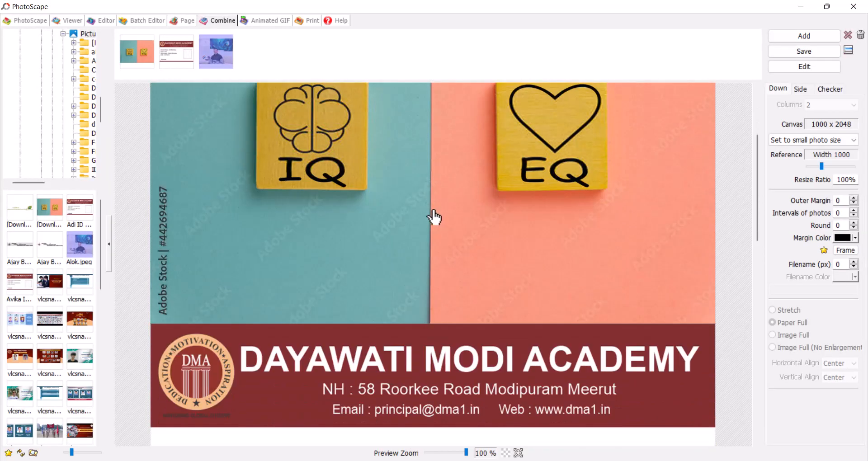
scroll(434, 217, "down", 4)
scroll(78, 301, "down", 5)
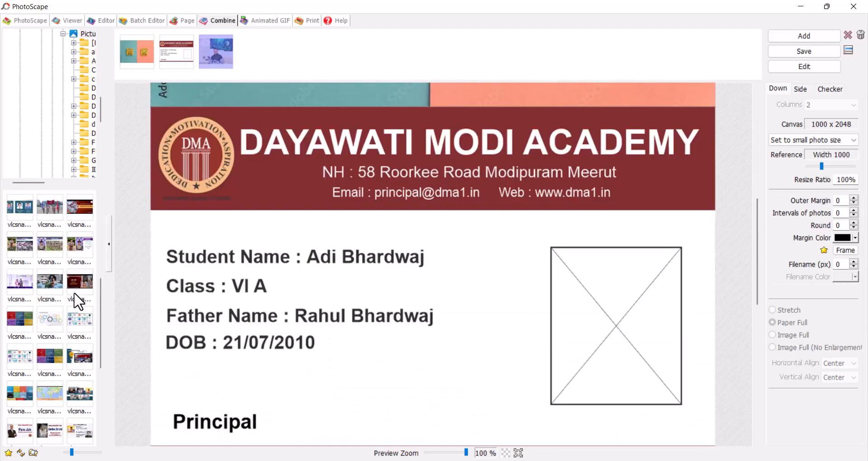
left_click_drag(80, 320, 302, 57)
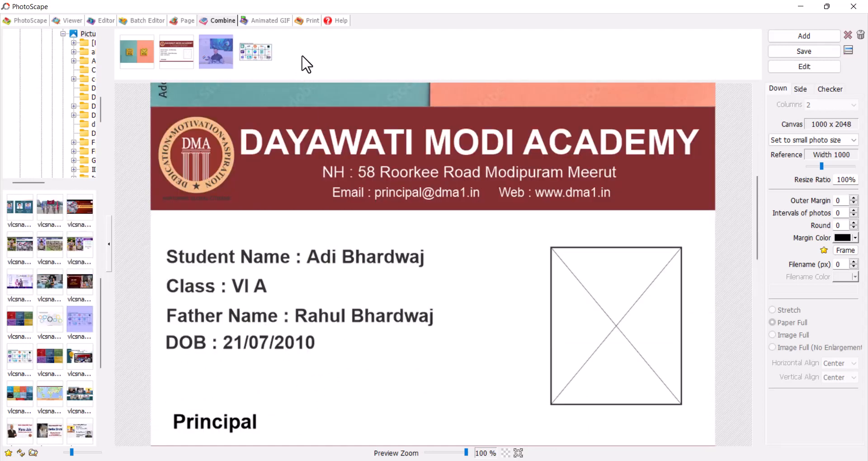
scroll(419, 215, "up", 6)
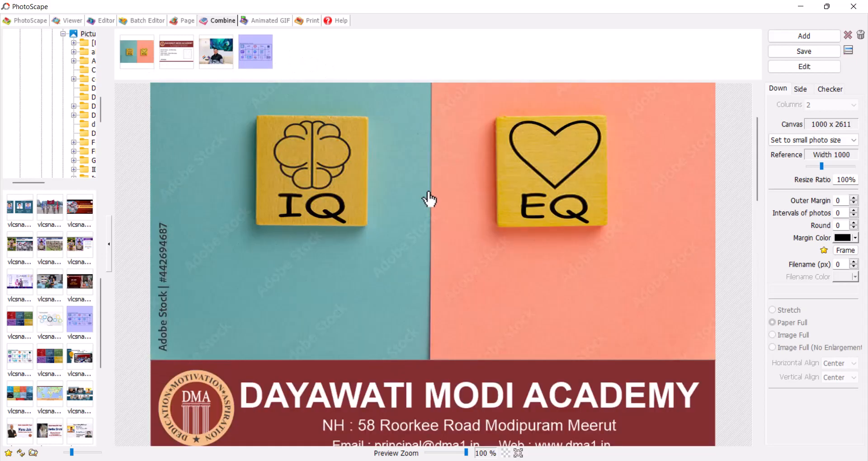
scroll(449, 210, "down", 3)
scroll(470, 255, "down", 10)
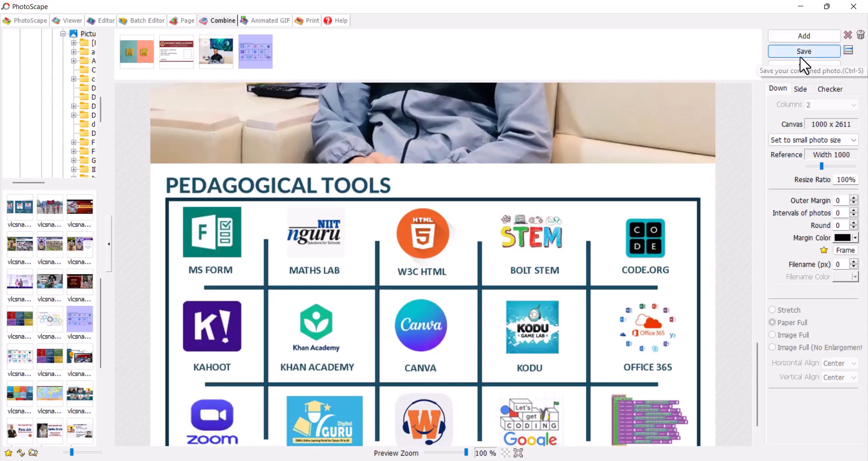
scroll(477, 265, "down", 1)
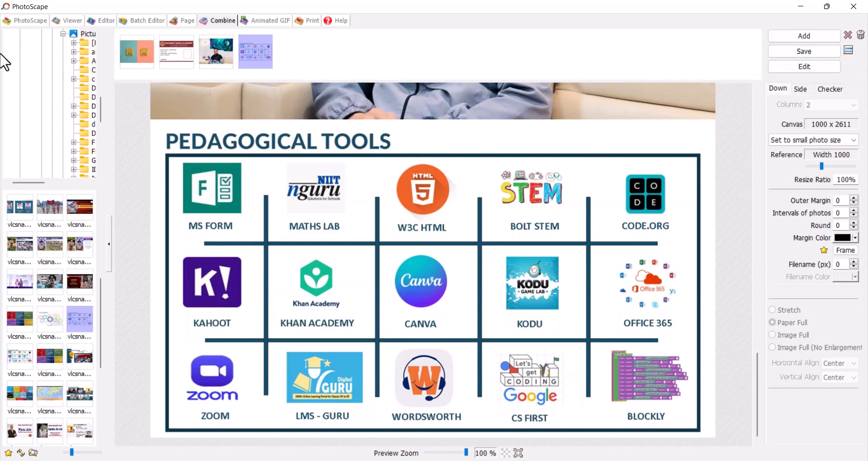
left_click(27, 20)
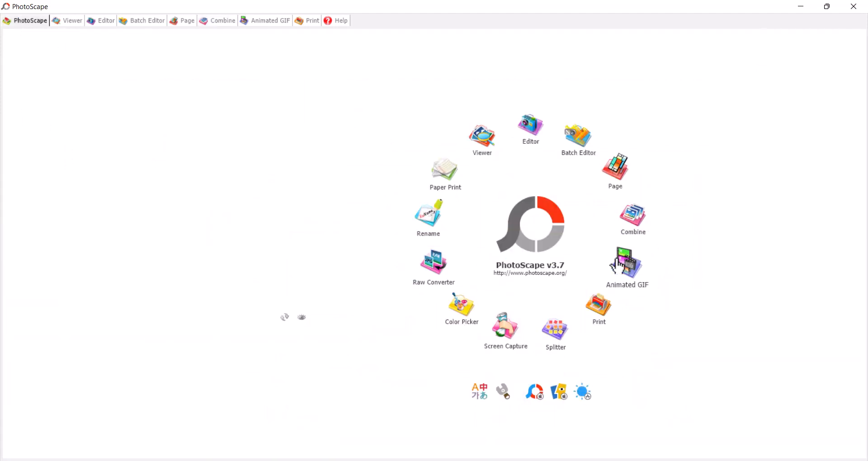
Step: Place three ID-card photos onto the Print page
left_click(601, 312)
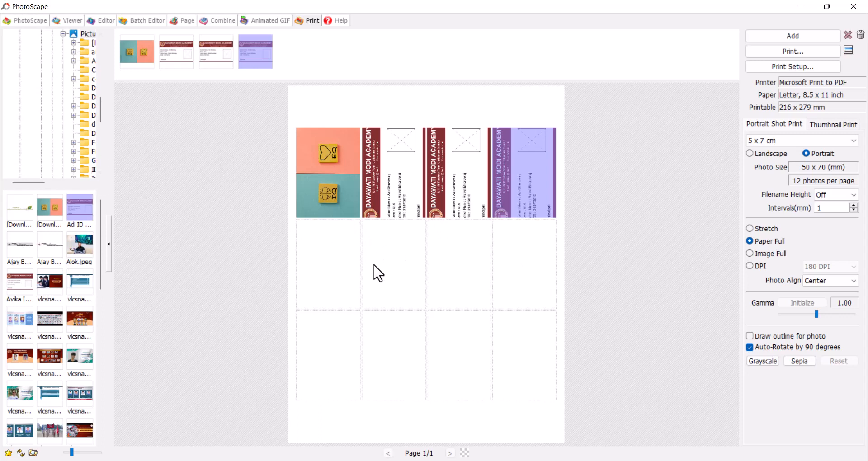
left_click_drag(72, 213, 390, 262)
left_click_drag(83, 207, 365, 251)
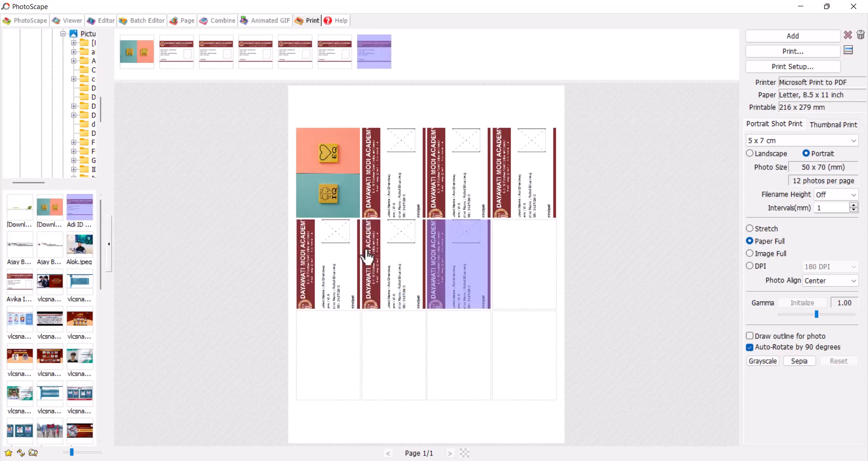
left_click_drag(92, 208, 519, 275)
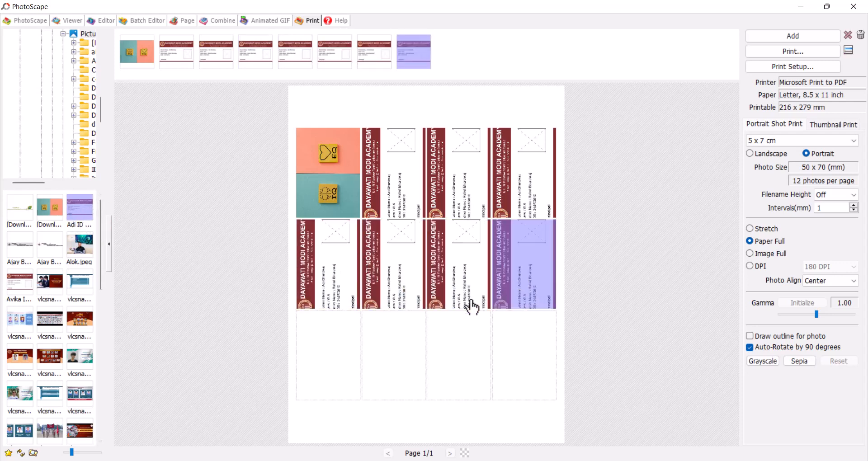
Step: Set the print size to Pocket s (5.2 x 7 cm) in portrait orientation
left_click(814, 140)
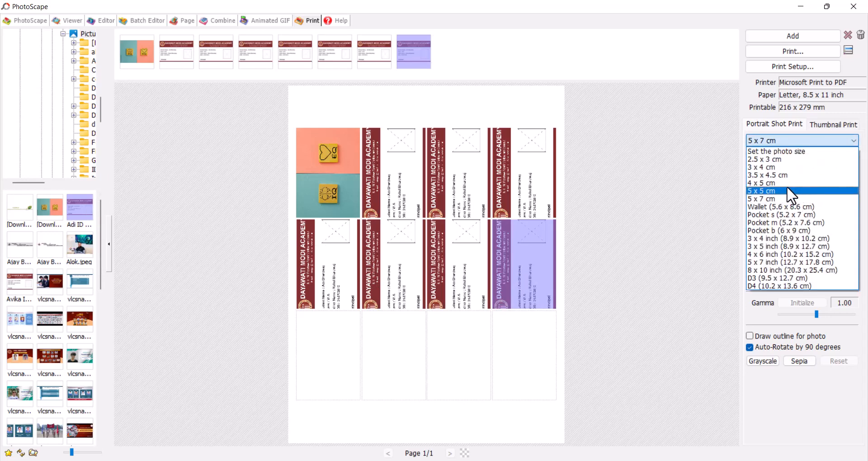
left_click(786, 183)
left_click(774, 139)
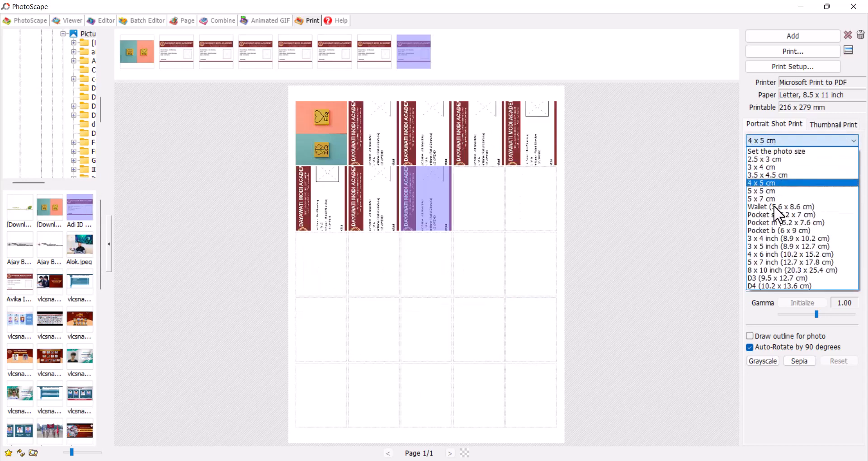
left_click(774, 196)
left_click(768, 153)
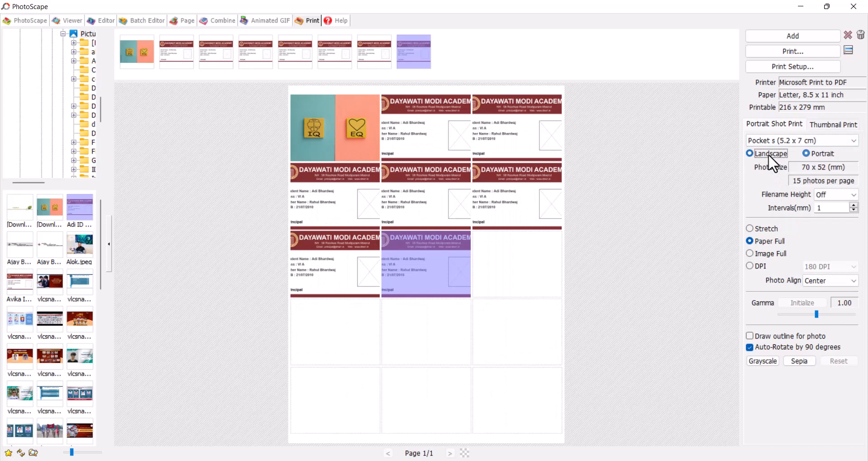
left_click(809, 154)
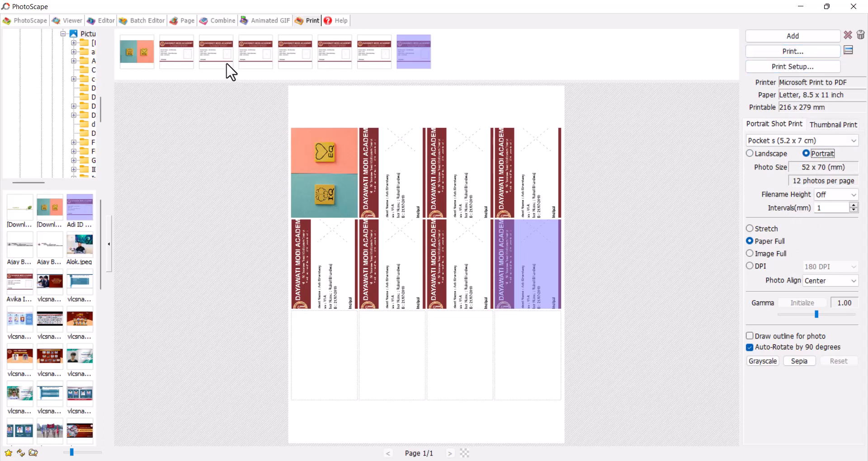
left_click(24, 21)
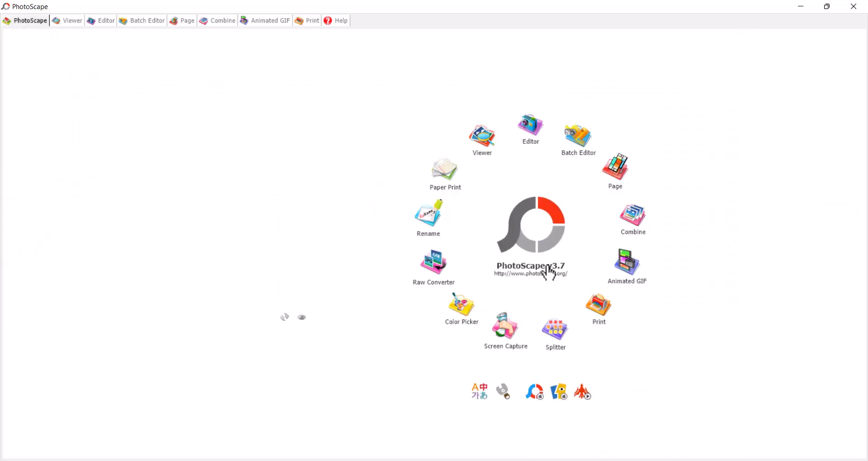
left_click(557, 329)
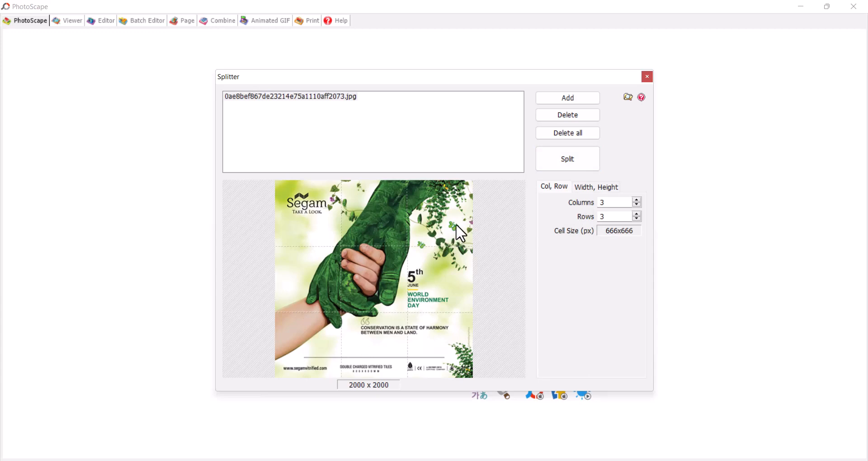
left_click(650, 76)
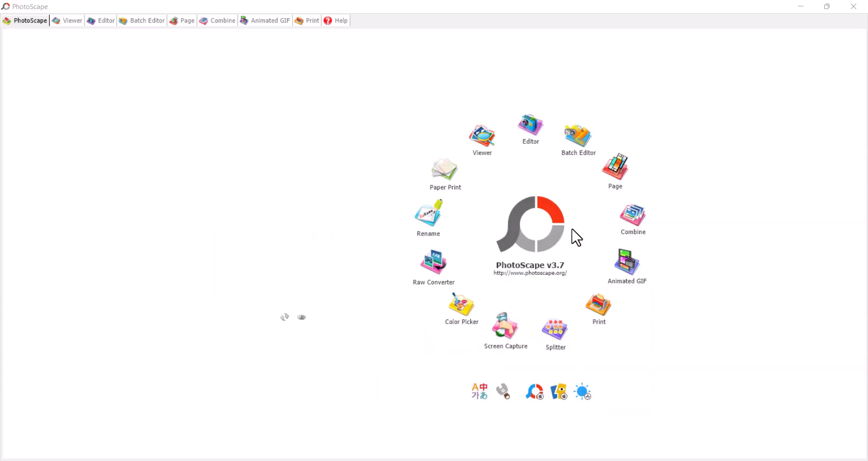